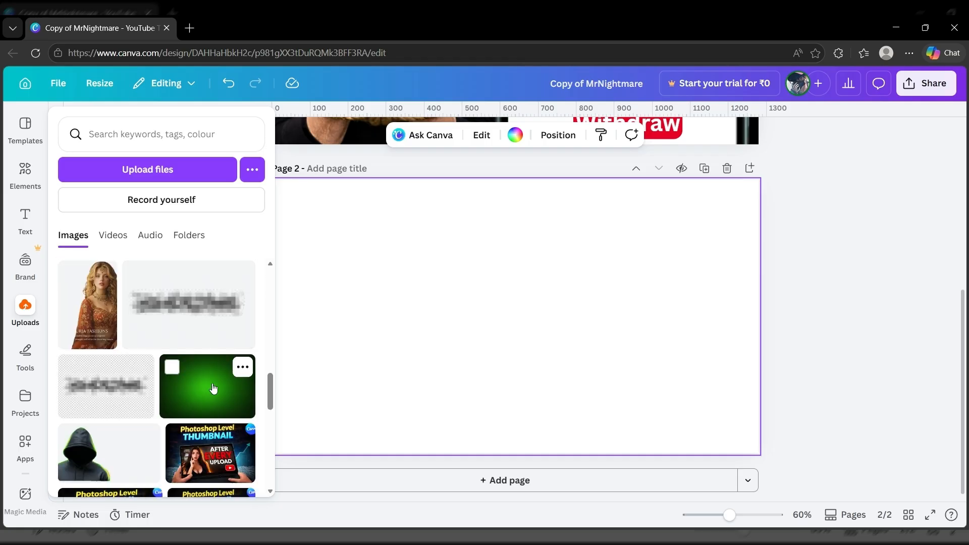
- Add the uploaded green radial gradient image to page 2 and enlarge it with Crop until it fills the whole page
{"action": "left_click", "coordinate": [207, 385]}
{"action": "key", "text": "ctrl+z"}
{"action": "left_click", "coordinate": [214, 387]}
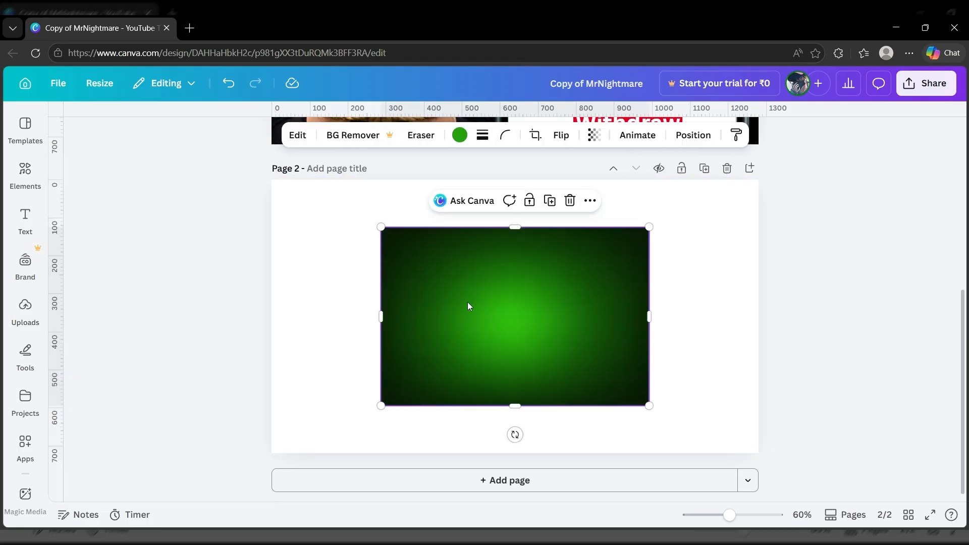
{"action": "left_click_drag", "start_coordinate": [469, 305], "coordinate": [370, 257]}
{"action": "left_click", "coordinate": [535, 135]}
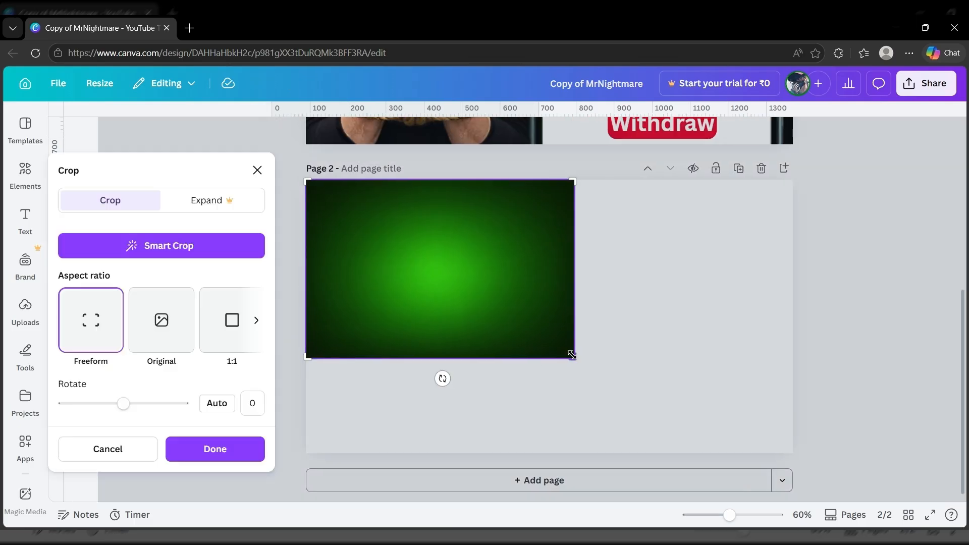
{"action": "left_click_drag", "start_coordinate": [570, 354], "coordinate": [797, 458]}
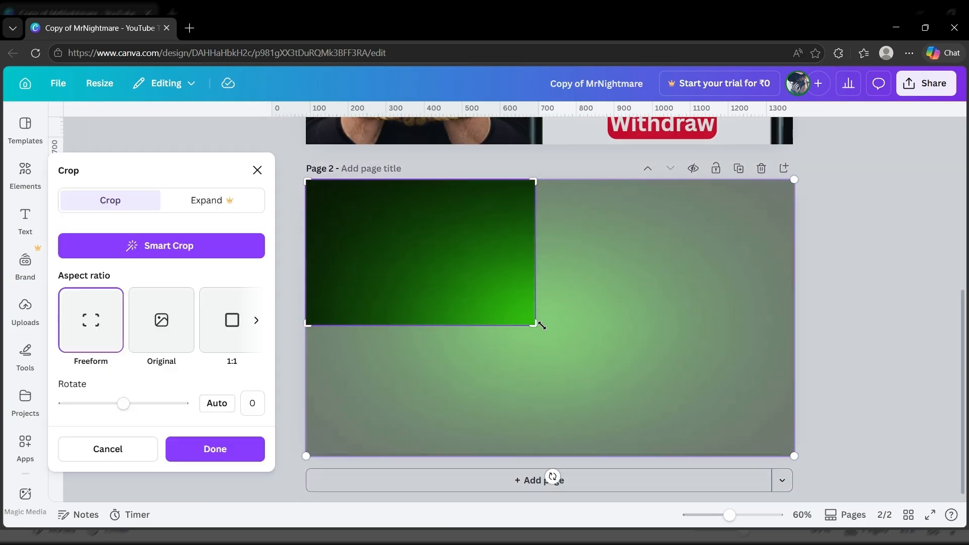
{"action": "left_click_drag", "start_coordinate": [542, 326], "coordinate": [872, 496]}
{"action": "left_click", "coordinate": [829, 350]}
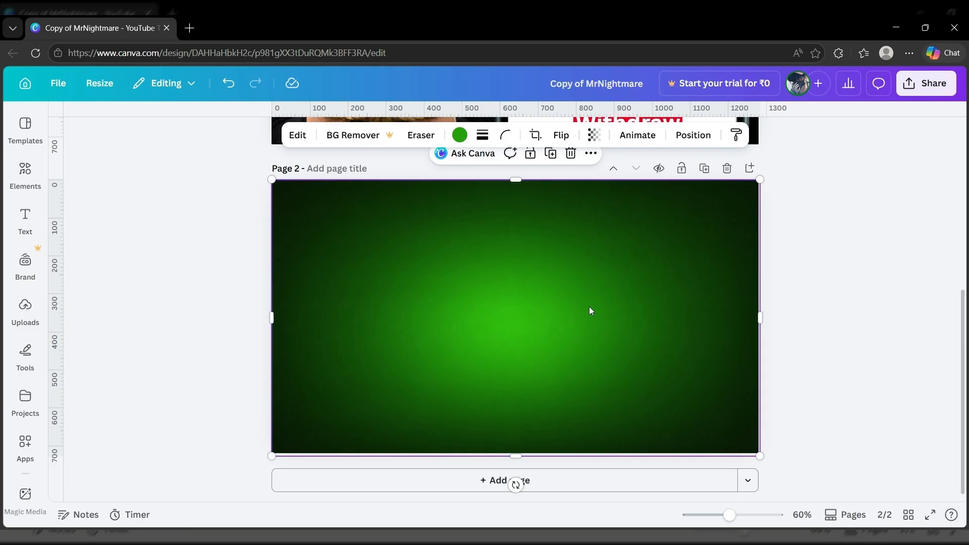
- Add a square over the background and fill it with a linear gradient from black to fully transparent black
{"action": "key", "text": "r"}
{"action": "left_click", "coordinate": [399, 134]}
{"action": "left_click", "coordinate": [70, 217]}
{"action": "left_click", "coordinate": [201, 251]}
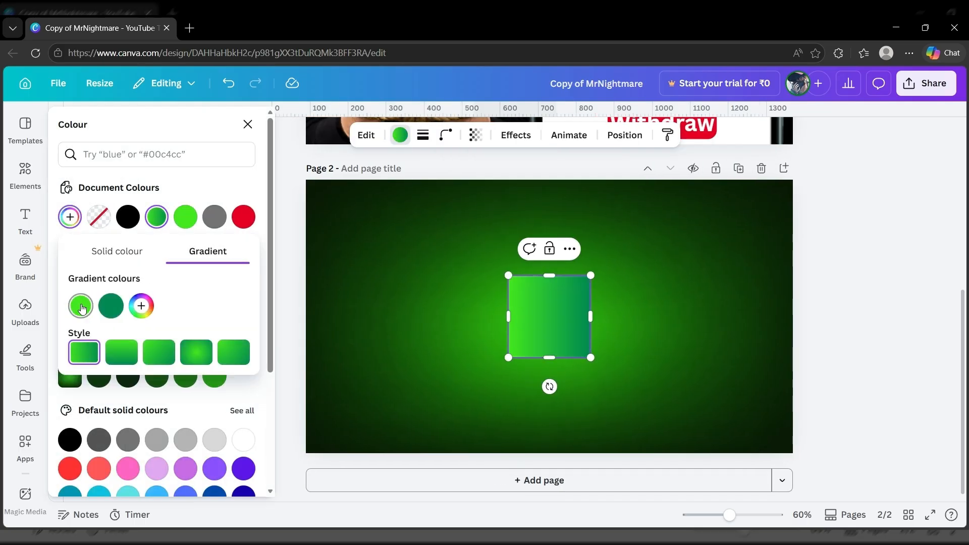
{"action": "left_click", "coordinate": [81, 306]}
{"action": "left_click_drag", "start_coordinate": [126, 361], "coordinate": [95, 412]}
{"action": "left_click", "coordinate": [111, 306]}
{"action": "left_click", "coordinate": [112, 434]}
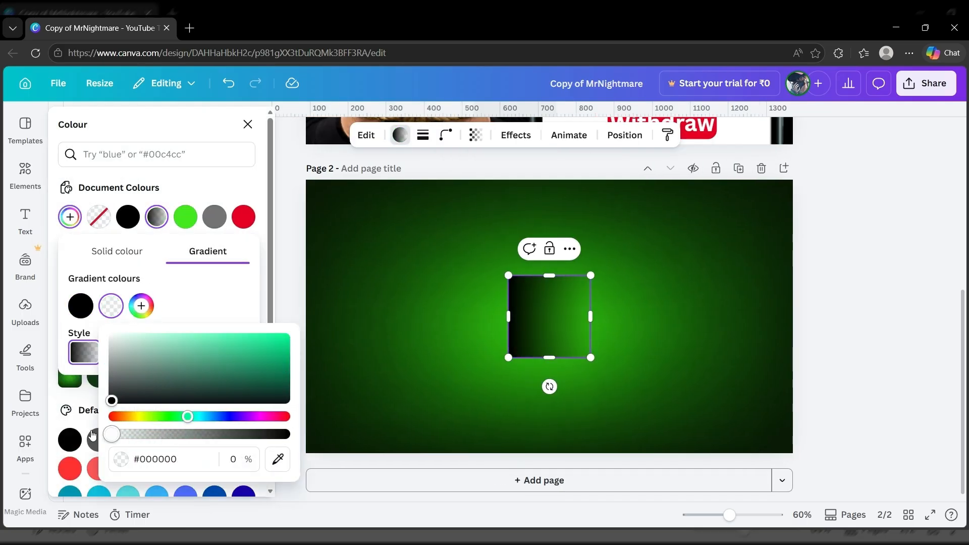
- Stretch and rotate the gradient shape to cover the right part of page 2, with its black side at the right edge
{"action": "left_click_drag", "start_coordinate": [509, 317], "coordinate": [349, 318]}
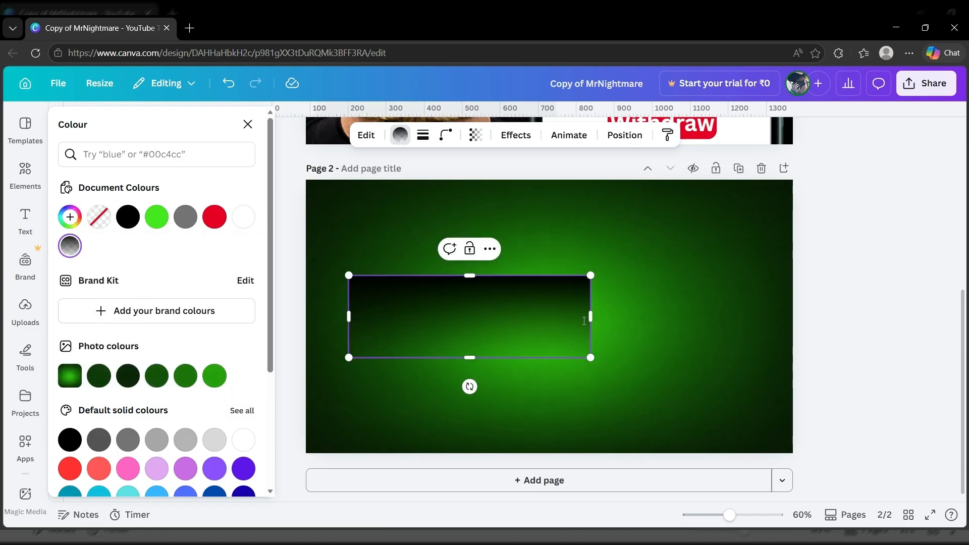
{"action": "left_click_drag", "start_coordinate": [591, 317], "coordinate": [638, 317]}
{"action": "left_click_drag", "start_coordinate": [493, 385], "coordinate": [415, 312]}
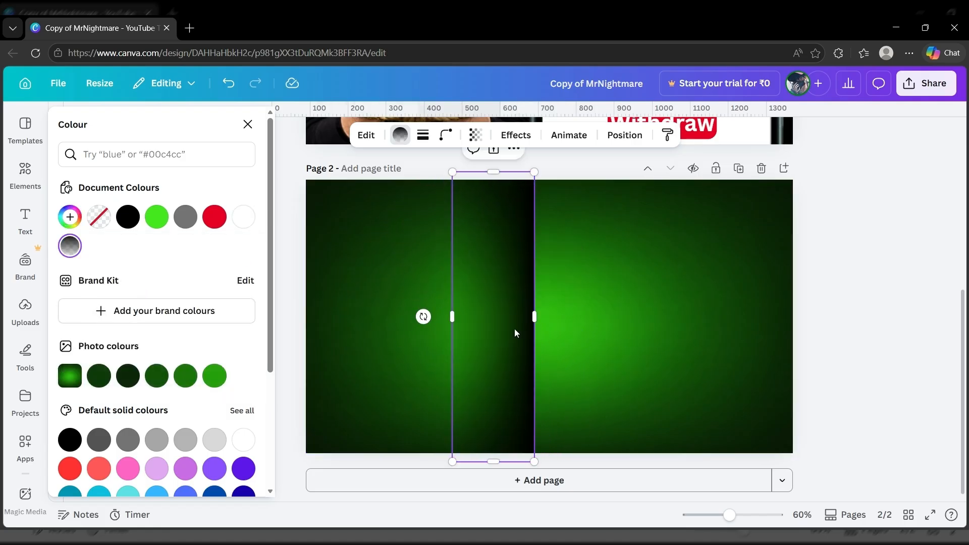
{"action": "left_click_drag", "start_coordinate": [514, 331], "coordinate": [768, 331]}
{"action": "left_click_drag", "start_coordinate": [710, 318], "coordinate": [385, 310]}
{"action": "left_click", "coordinate": [907, 277]}
- Add the uploaded headless hooded figure with tied hands and enlarge it along the left side of page 2
{"action": "mouse_move", "coordinate": [37, 323]}
{"action": "scroll", "coordinate": [137, 328], "scroll_direction": "up", "scroll_amount": 5}
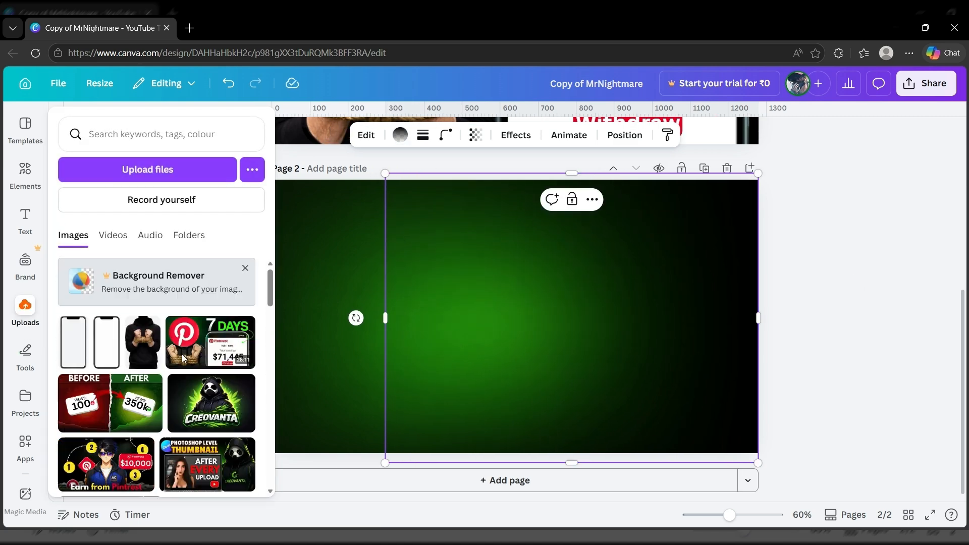
{"action": "left_click", "coordinate": [139, 351]}
{"action": "left_click_drag", "start_coordinate": [500, 313], "coordinate": [328, 376]}
{"action": "left_click_drag", "start_coordinate": [396, 301], "coordinate": [557, 198]}
{"action": "left_click_drag", "start_coordinate": [439, 257], "coordinate": [411, 334]}
{"action": "left_click_drag", "start_coordinate": [463, 236], "coordinate": [511, 212]}
{"action": "left_click_drag", "start_coordinate": [420, 257], "coordinate": [417, 289]}
- Search the elements for "pintrest", insert the round red Pinterest logo and place it enlarged over the figure's neck as its head
{"action": "left_click", "coordinate": [25, 171]}
{"action": "type", "text": "pintrest"}
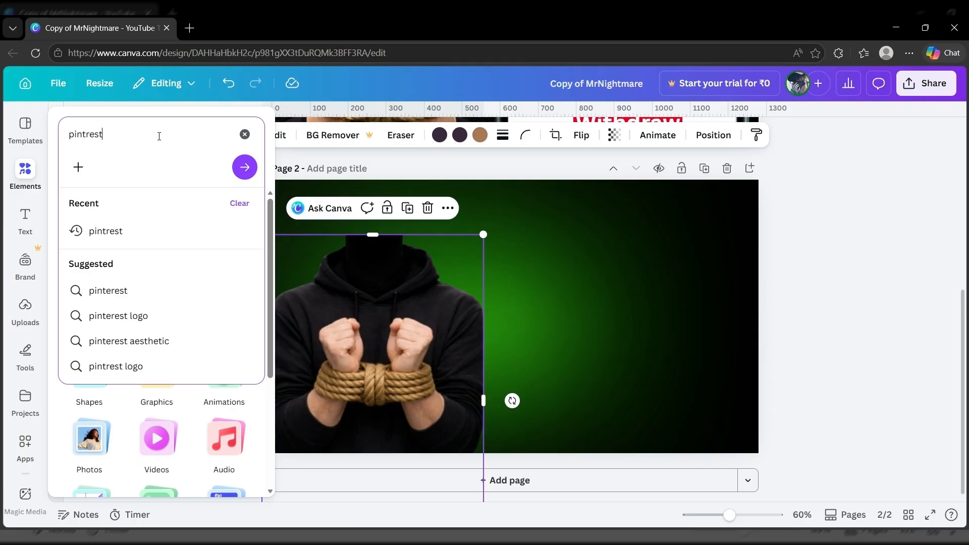
{"action": "key", "text": "Return"}
{"action": "left_click", "coordinate": [80, 351]}
{"action": "left_click_drag", "start_coordinate": [501, 330], "coordinate": [393, 438]}
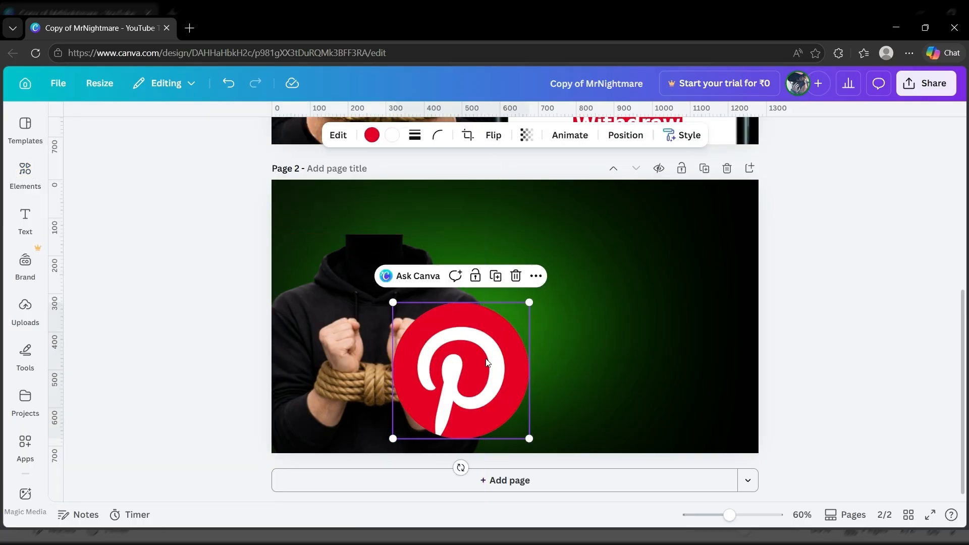
{"action": "left_click_drag", "start_coordinate": [460, 370], "coordinate": [397, 289]}
{"action": "left_click_drag", "start_coordinate": [463, 224], "coordinate": [471, 215]}
{"action": "left_click_drag", "start_coordinate": [434, 265], "coordinate": [410, 210]}
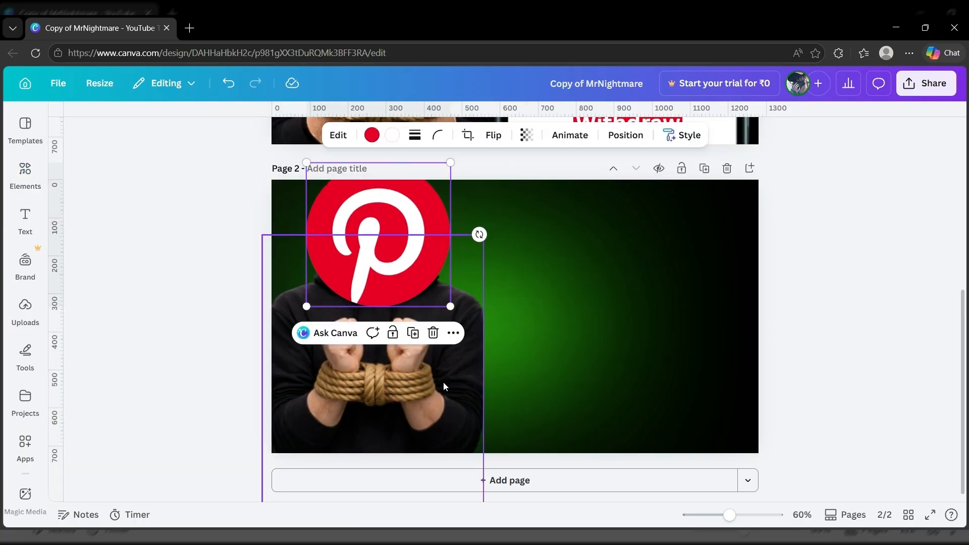
- Shrink the hooded figure slightly, move it down, and shift the Pinterest logo to sit on its hood
{"action": "left_click", "coordinate": [443, 382]}
{"action": "left_click_drag", "start_coordinate": [487, 235], "coordinate": [479, 244]}
{"action": "left_click_drag", "start_coordinate": [443, 324], "coordinate": [446, 333]}
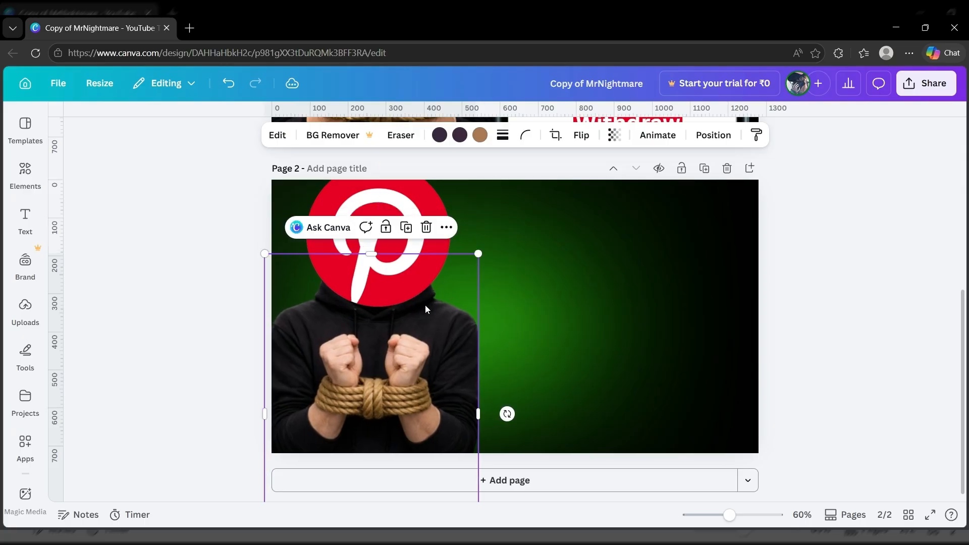
{"action": "left_click_drag", "start_coordinate": [410, 209], "coordinate": [403, 220]}
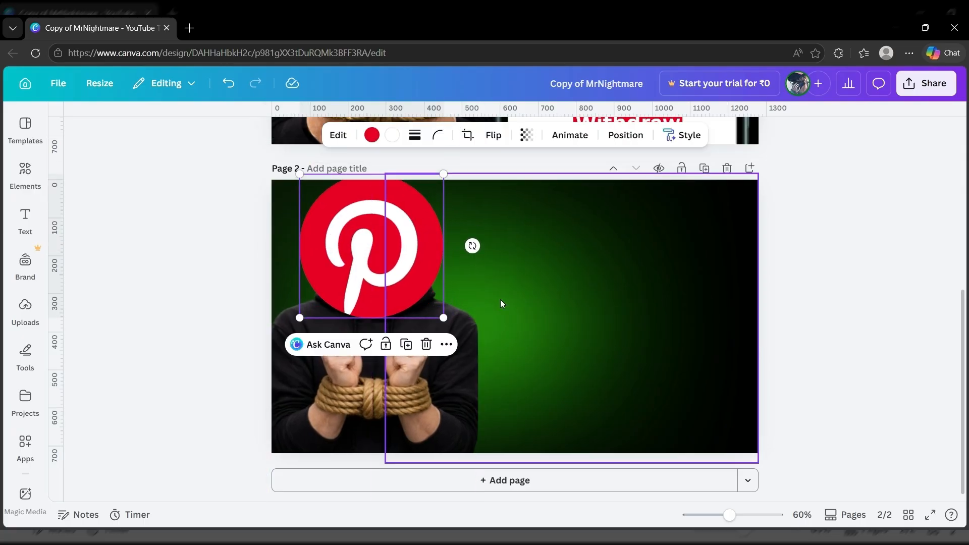
- Add an uploaded transparent phone frame and enlarge it with Crop over the right half of page 2
{"action": "left_click", "coordinate": [26, 322]}
{"action": "left_click", "coordinate": [80, 351]}
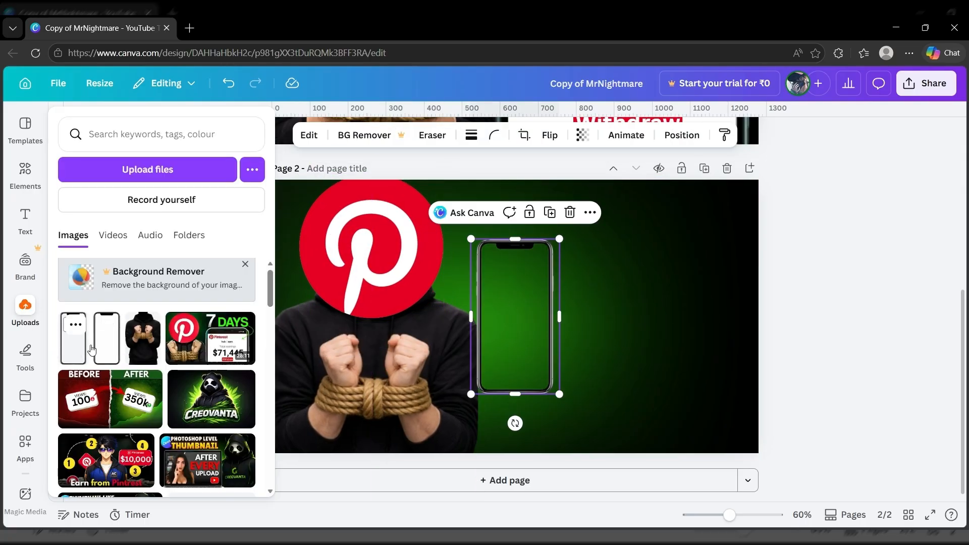
{"action": "left_click_drag", "start_coordinate": [504, 295], "coordinate": [528, 314]}
{"action": "left_click", "coordinate": [523, 135]}
{"action": "left_click_drag", "start_coordinate": [619, 259], "coordinate": [806, 500]}
{"action": "left_click", "coordinate": [874, 327]}
- Enlarge the hooded figure slightly, align the Pinterest logo with it, and move the phone frame down beside it
{"action": "left_click", "coordinate": [462, 298]}
{"action": "left_click_drag", "start_coordinate": [478, 253], "coordinate": [493, 232]}
{"action": "left_click_drag", "start_coordinate": [451, 302], "coordinate": [474, 341]}
{"action": "left_click_drag", "start_coordinate": [385, 203], "coordinate": [395, 209]}
{"action": "left_click_drag", "start_coordinate": [698, 296], "coordinate": [692, 314]}
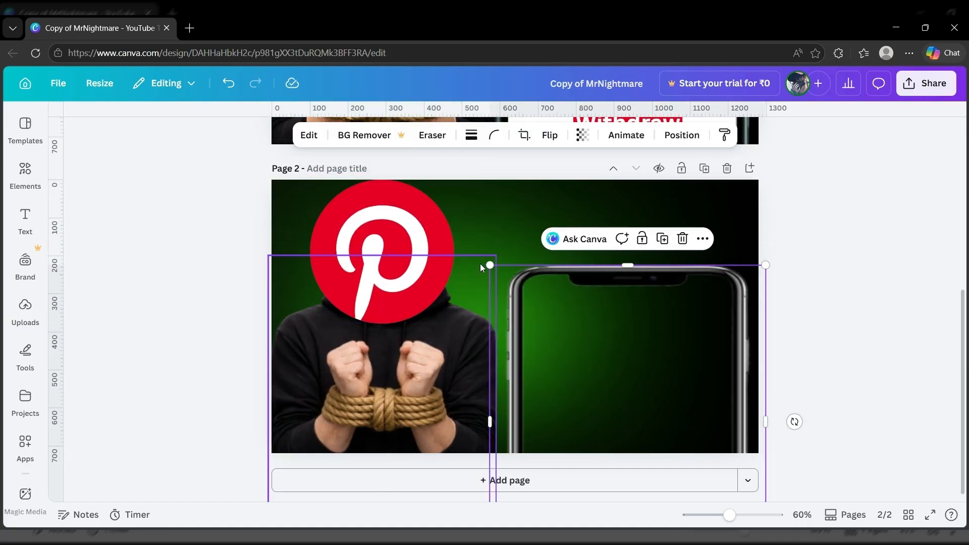
- Add a white square and stretch it to cover the phone's screen area
{"action": "key", "text": "r"}
{"action": "left_click", "coordinate": [400, 135]}
{"action": "left_click", "coordinate": [243, 440]}
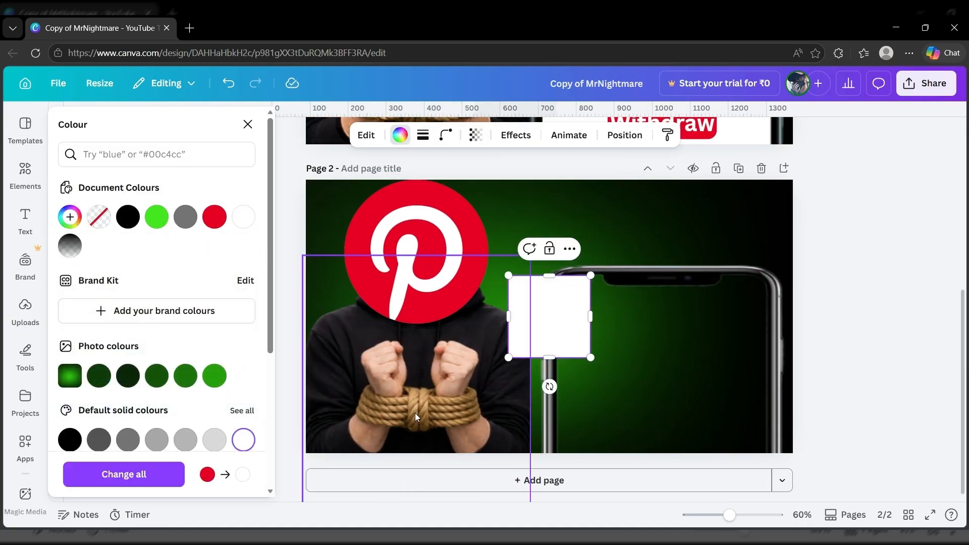
{"action": "left_click_drag", "start_coordinate": [529, 320], "coordinate": [587, 323]}
{"action": "left_click_drag", "start_coordinate": [642, 362], "coordinate": [768, 501]}
{"action": "scroll", "coordinate": [813, 328], "scroll_direction": "down", "scroll_amount": 2}
{"action": "left_click_drag", "start_coordinate": [561, 350], "coordinate": [550, 350]}
- Round the white rectangle's corners to 38, widen it slightly and move it behind the phone frame in the layer order
{"action": "left_click", "coordinate": [446, 135]}
{"action": "left_click_drag", "start_coordinate": [384, 187], "coordinate": [414, 188]}
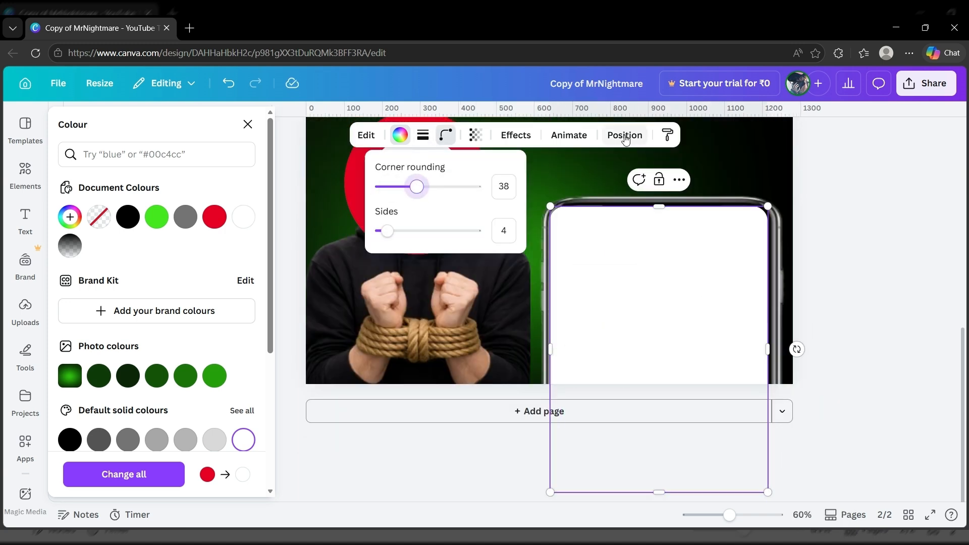
{"action": "left_click", "coordinate": [625, 135]}
{"action": "left_click_drag", "start_coordinate": [766, 349], "coordinate": [769, 349]}
{"action": "left_click", "coordinate": [214, 155]}
{"action": "left_click_drag", "start_coordinate": [167, 234], "coordinate": [154, 298]}
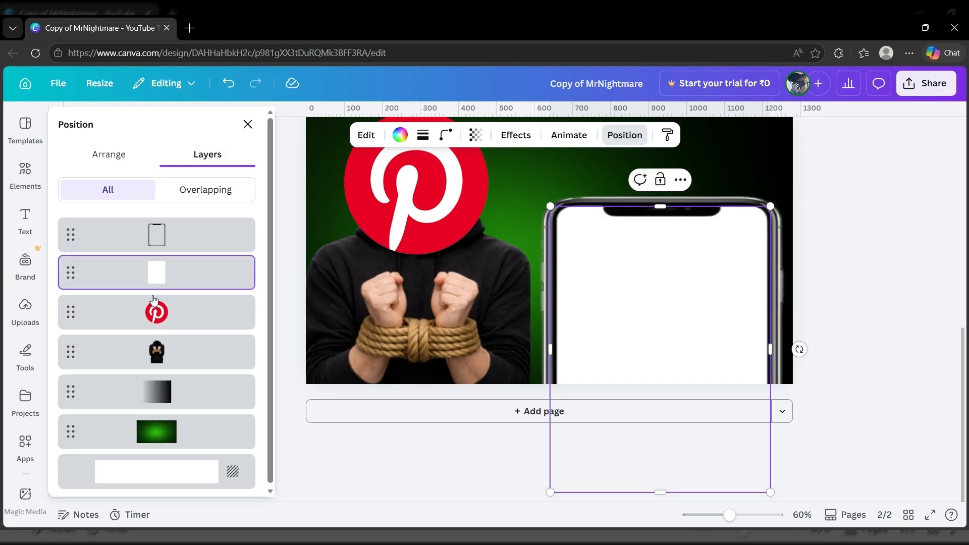
{"action": "left_click", "coordinate": [874, 212]}
{"action": "scroll", "coordinate": [743, 275], "scroll_direction": "up", "scroll_amount": 1}
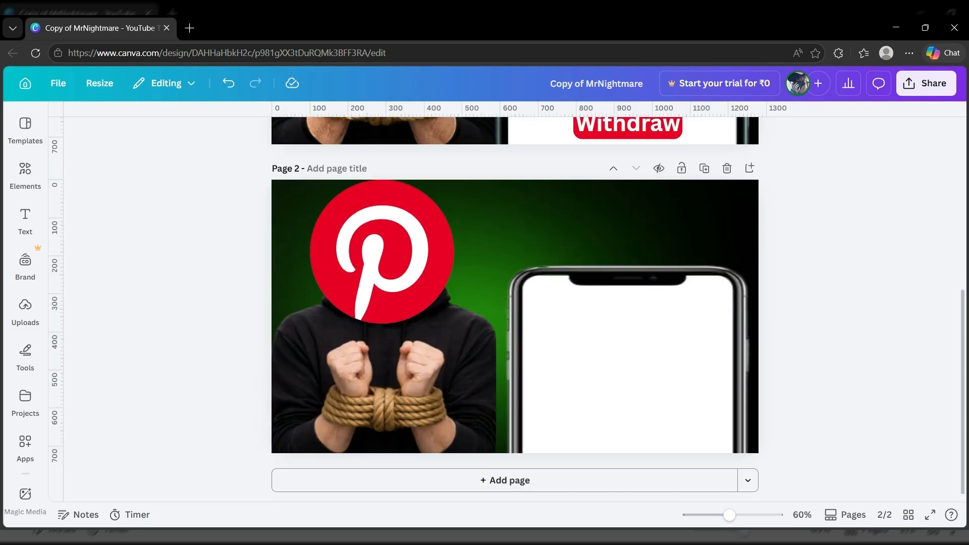
- Group the phone frame with its white screen rectangle, then enlarge the group and reposition it on the right side of the page
{"action": "scroll", "coordinate": [547, 273], "scroll_direction": "down", "scroll_amount": 1}
{"action": "left_click", "coordinate": [688, 257]}
{"action": "left_click", "coordinate": [681, 135]}
{"action": "left_click", "coordinate": [187, 272], "text": "shift"}
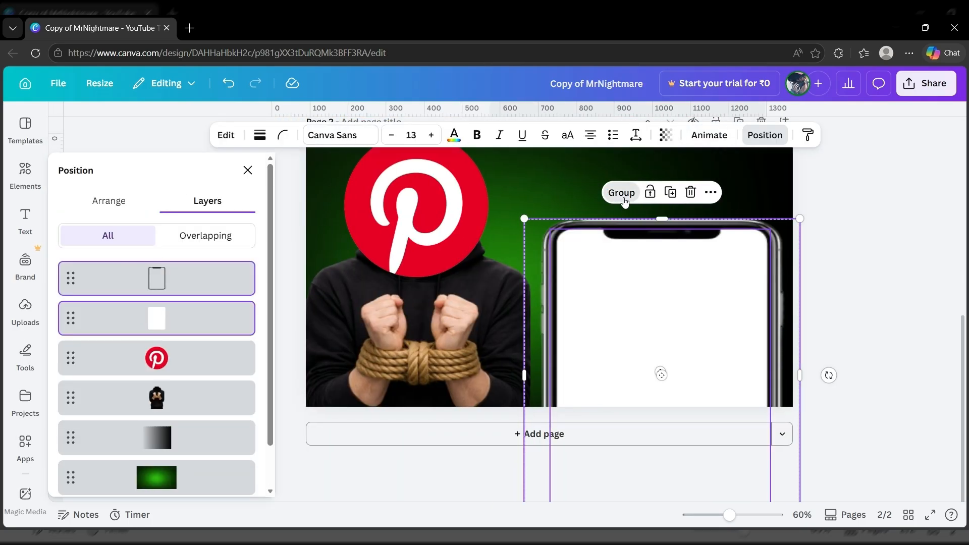
{"action": "left_click", "coordinate": [622, 192]}
{"action": "left_click_drag", "start_coordinate": [524, 218], "coordinate": [493, 216]}
{"action": "left_click_drag", "start_coordinate": [668, 278], "coordinate": [669, 294]}
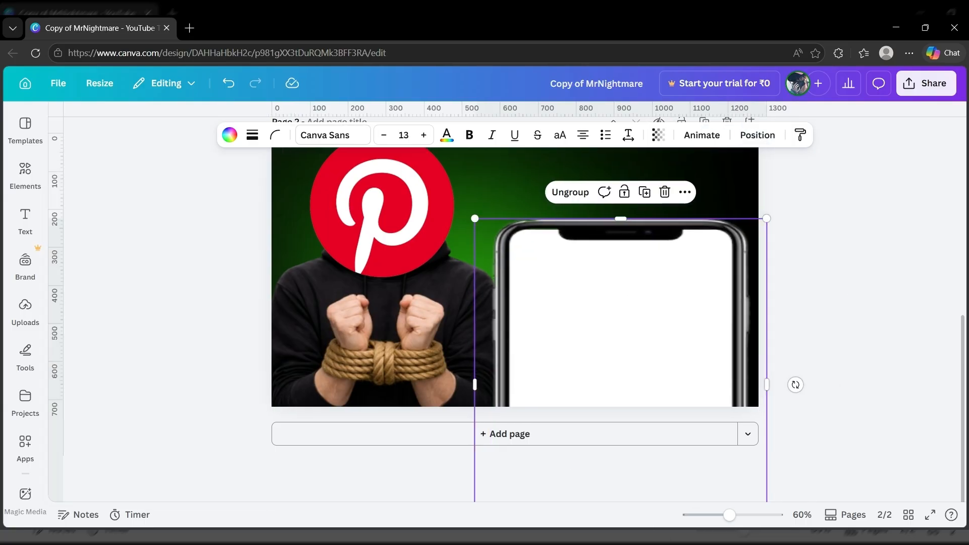
{"action": "scroll", "coordinate": [561, 337], "scroll_direction": "up", "scroll_amount": 1}
- Add the text "7" in bold white at size 211 and place it above the phone's upper-left corner
{"action": "key", "text": "t"}
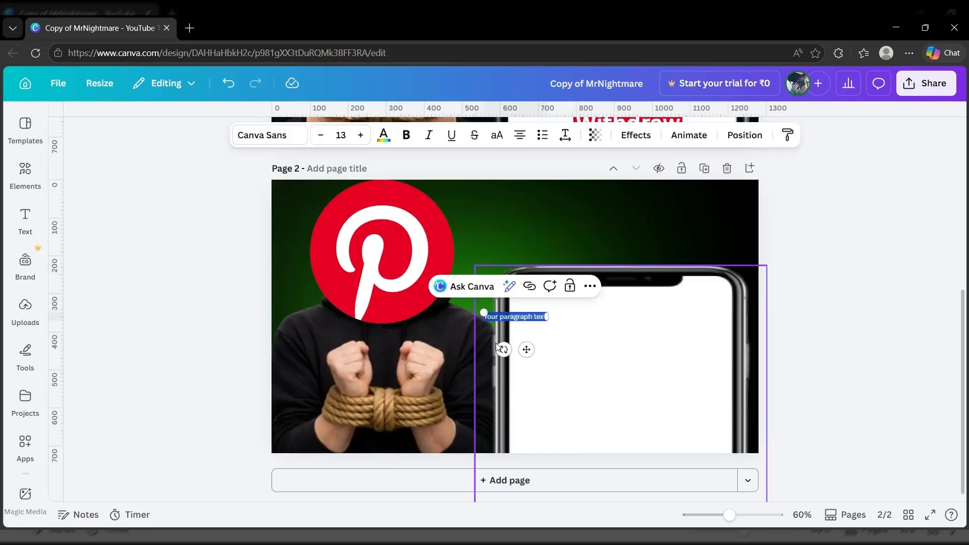
{"action": "left_click_drag", "start_coordinate": [510, 309], "coordinate": [402, 217]}
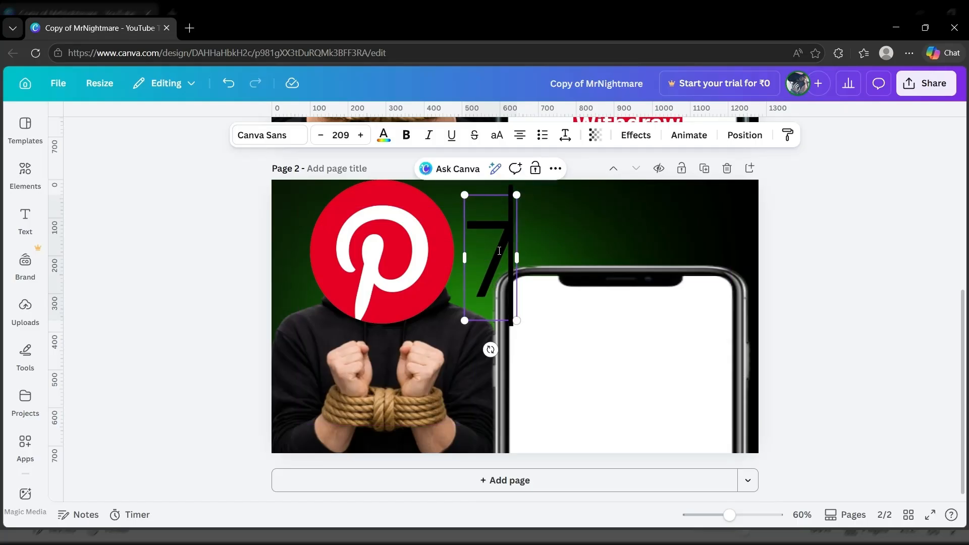
{"action": "double_click", "coordinate": [499, 249]}
{"action": "left_click", "coordinate": [404, 139]}
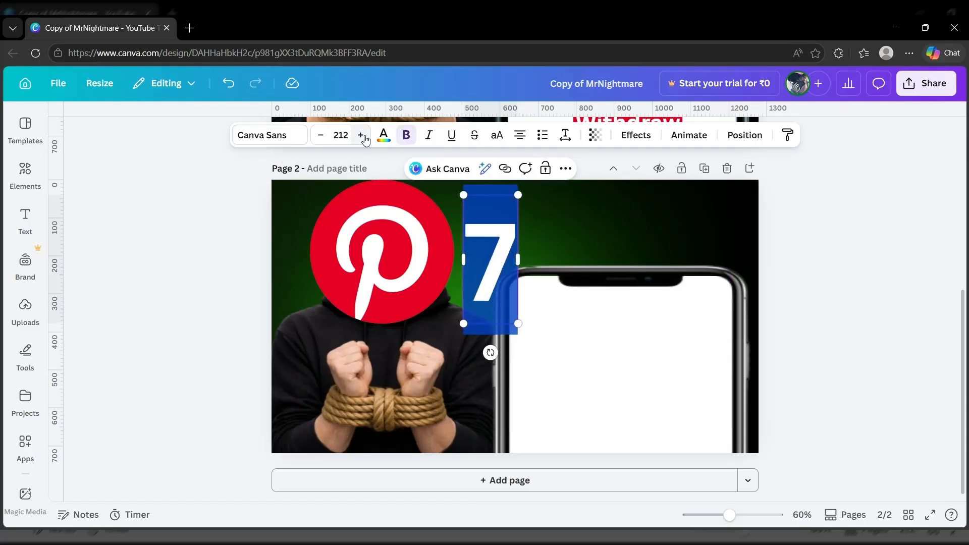
{"action": "left_click", "coordinate": [383, 135]}
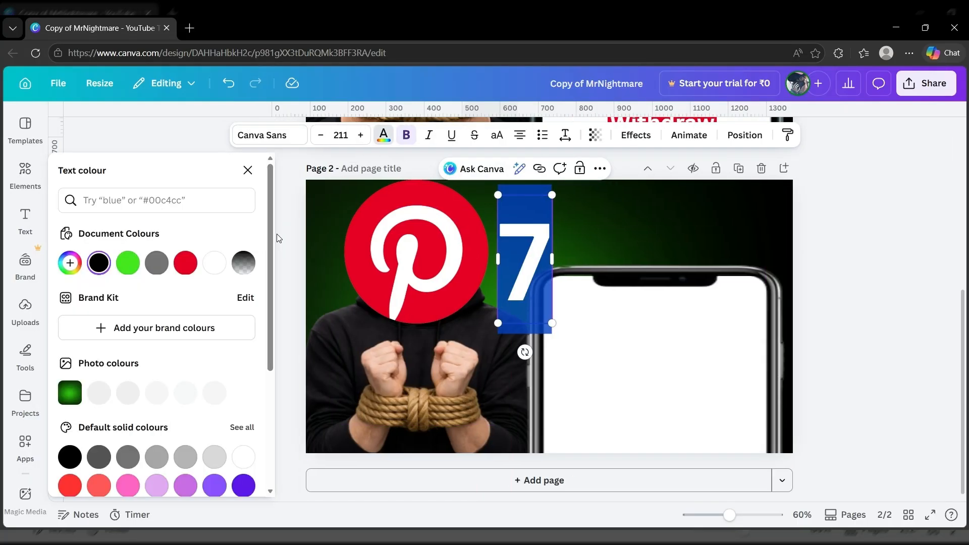
{"action": "left_click", "coordinate": [456, 329]}
{"action": "left_click_drag", "start_coordinate": [504, 245], "coordinate": [548, 211]}
- Duplicate the "7" text, replace the copy's wording with "DAYS" and colour it bright green
{"action": "left_click", "coordinate": [559, 347]}
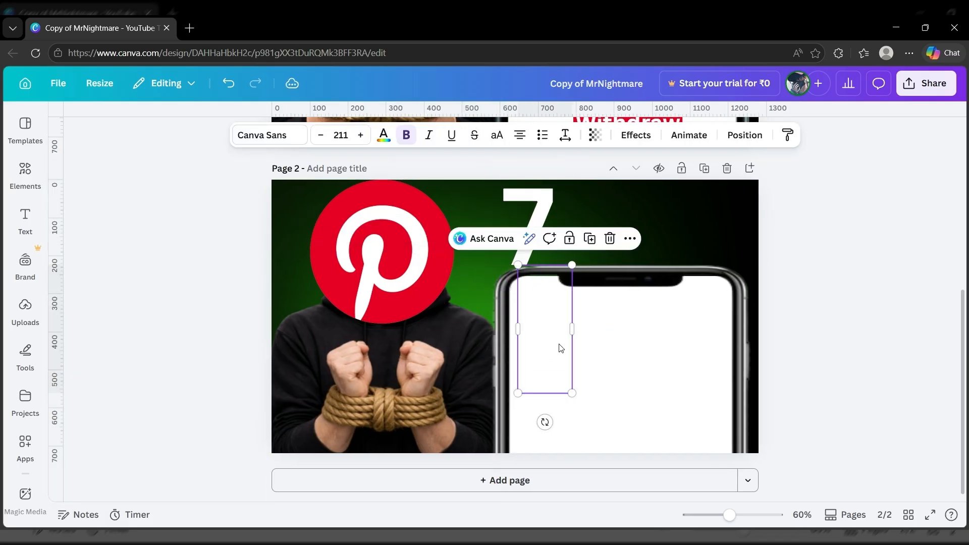
{"action": "type", "text": "DAYS"}
{"action": "key", "text": "ctrl+a"}
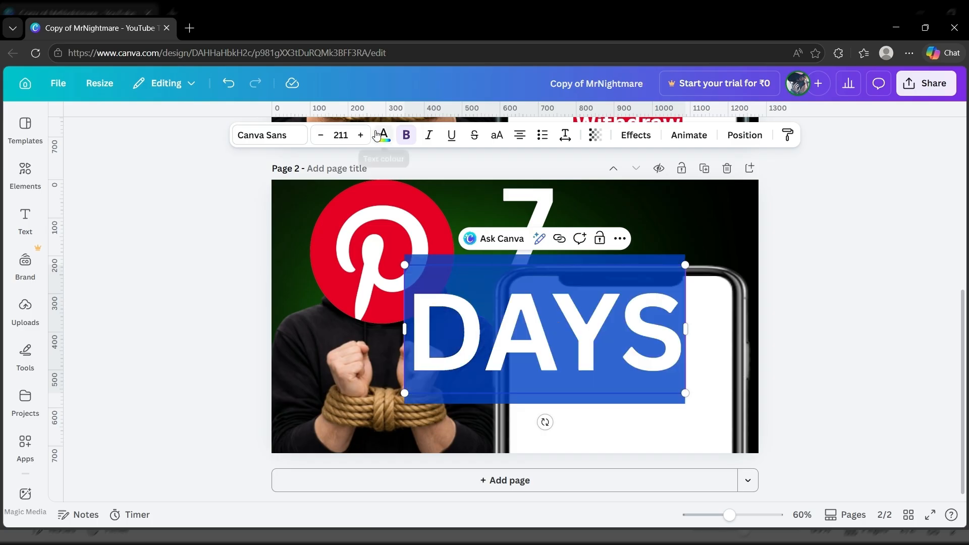
{"action": "left_click", "coordinate": [384, 141]}
{"action": "left_click", "coordinate": [128, 259]}
{"action": "left_click", "coordinate": [247, 173]}
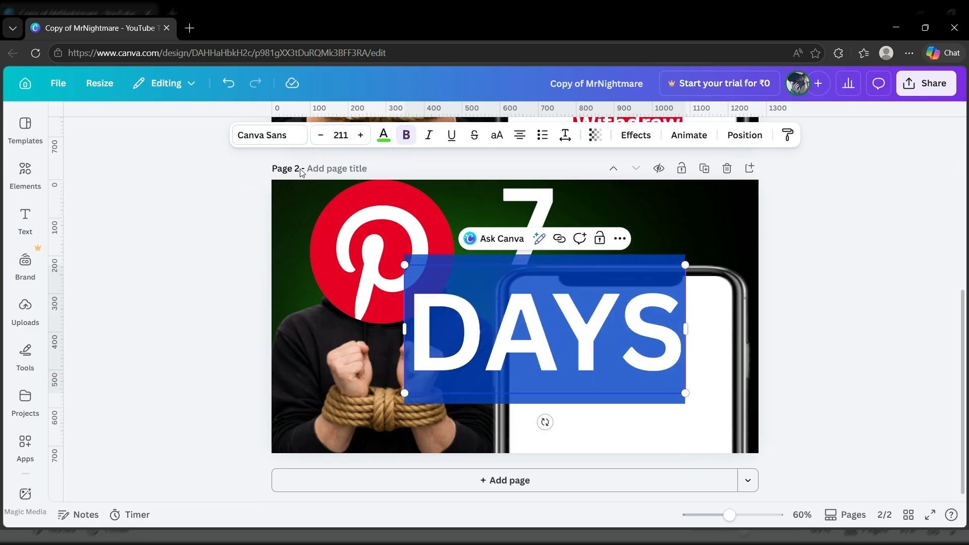
- Reduce the "DAYS" text to size 138 and place it above the phone, directly right of the "7"
{"action": "left_click_drag", "start_coordinate": [404, 265], "coordinate": [503, 311]}
{"action": "left_click", "coordinate": [705, 346]}
{"action": "left_click_drag", "start_coordinate": [637, 346], "coordinate": [690, 225]}
{"action": "left_click", "coordinate": [600, 309]}
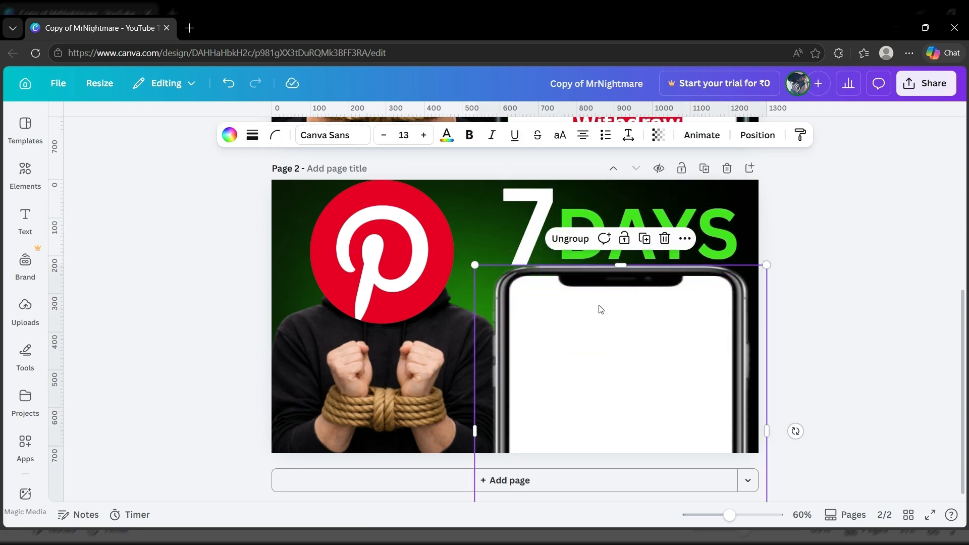
- Apply the Glow effect to "DAYS" and a black Echo effect to "7" with offset 13 and direction about -95
{"action": "left_click", "coordinate": [707, 251]}
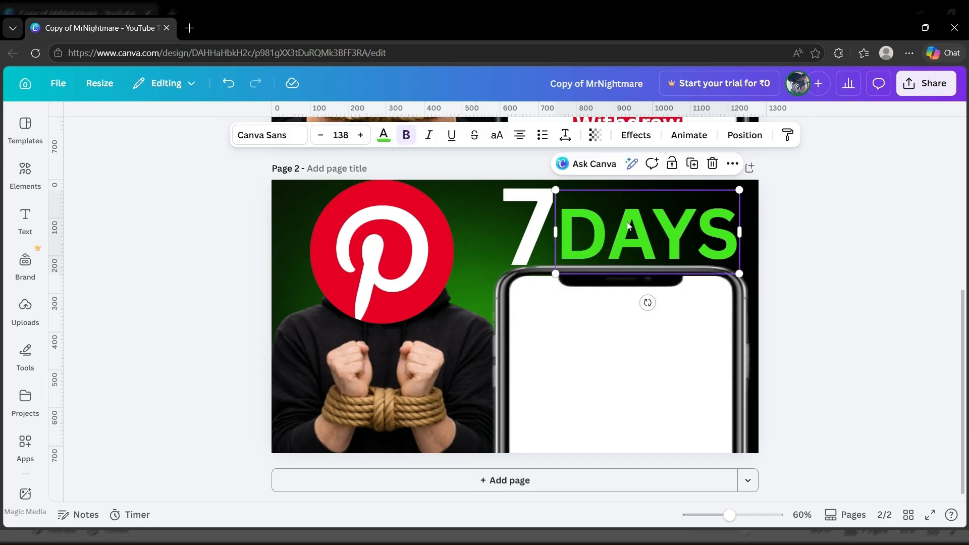
{"action": "left_click", "coordinate": [634, 135]}
{"action": "left_click", "coordinate": [156, 219]}
{"action": "left_click", "coordinate": [568, 236]}
{"action": "left_click", "coordinate": [224, 218]}
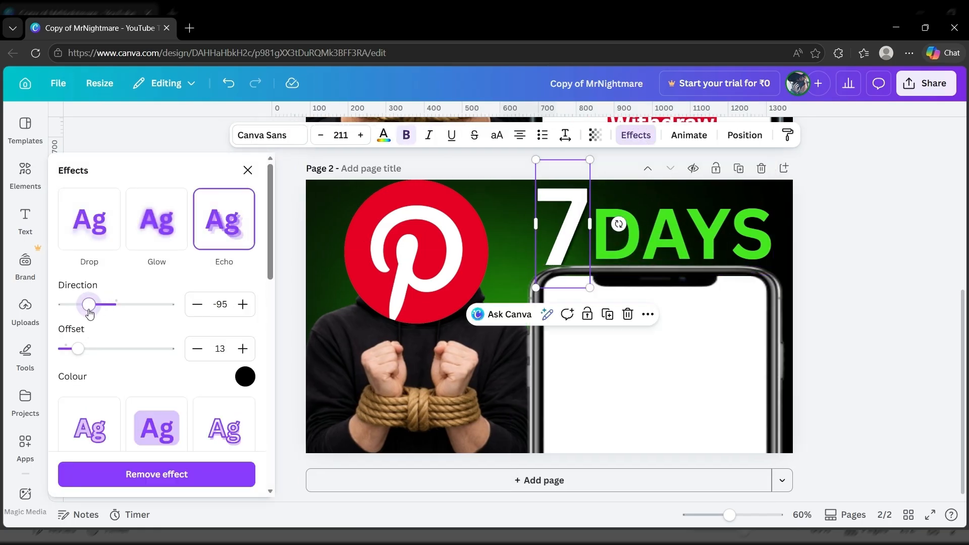
{"action": "left_click", "coordinate": [829, 302]}
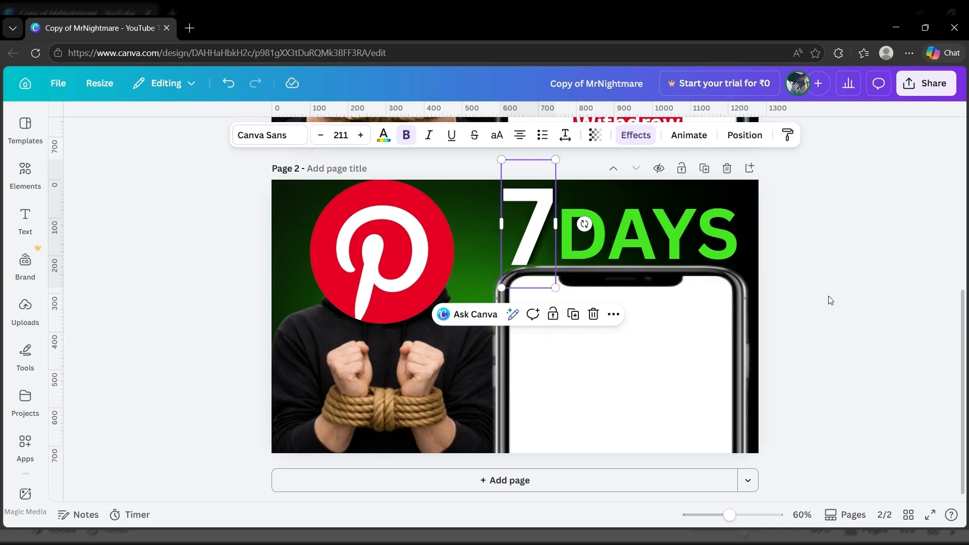
- Duplicate the Pinterest logo, shrink the copy and place it in the upper-left corner of the phone screen
{"action": "left_click", "coordinate": [404, 232]}
{"action": "left_click", "coordinate": [418, 158]}
{"action": "left_click_drag", "start_coordinate": [404, 243], "coordinate": [482, 317]}
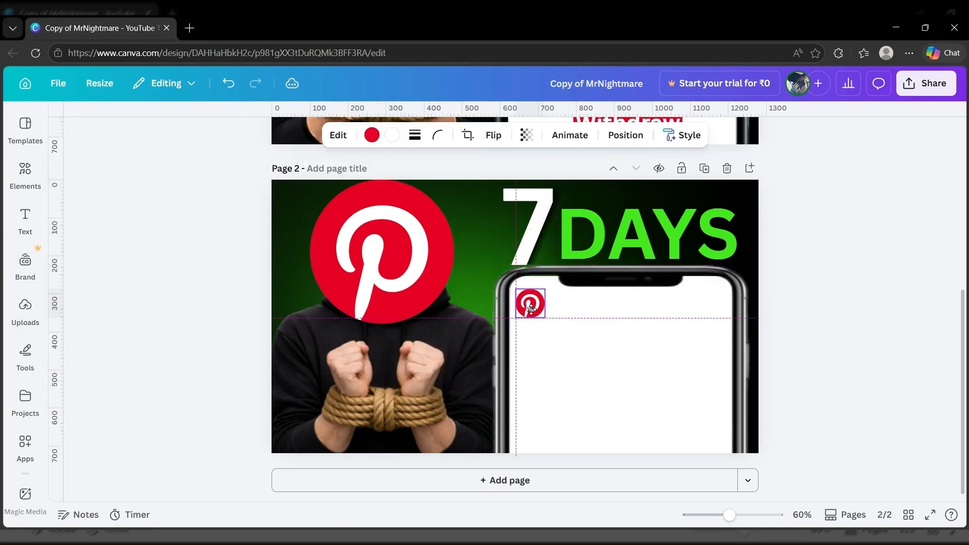
- Add a "Pinterest" text box below the small logo on the phone screen and make it bold red
{"action": "key", "text": "t"}
{"action": "key", "text": "BackSpace"}
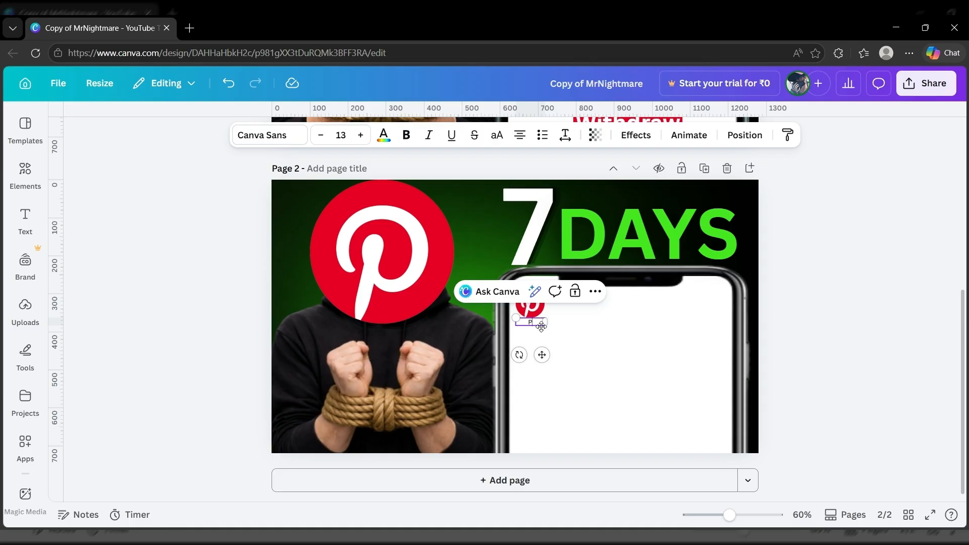
{"action": "left_click", "coordinate": [384, 135]}
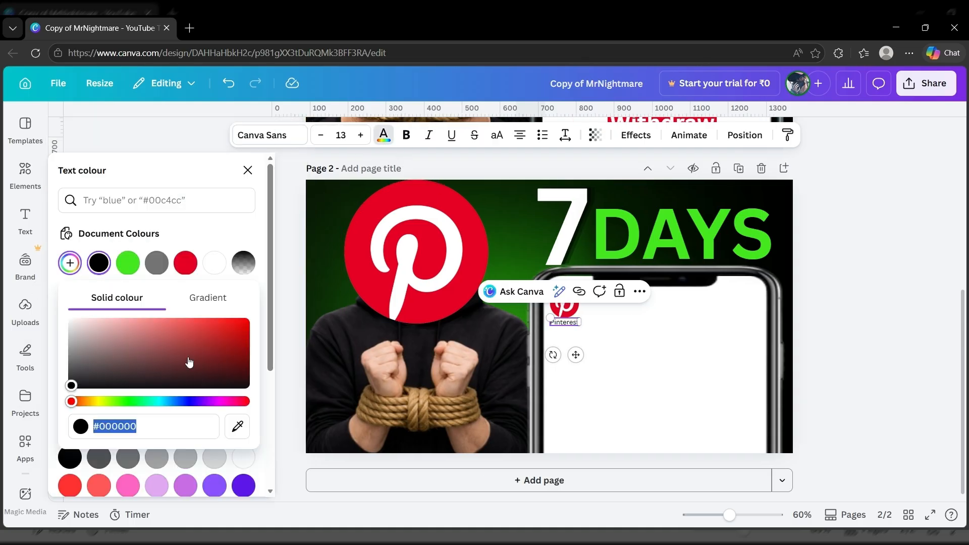
{"action": "left_click", "coordinate": [183, 262]}
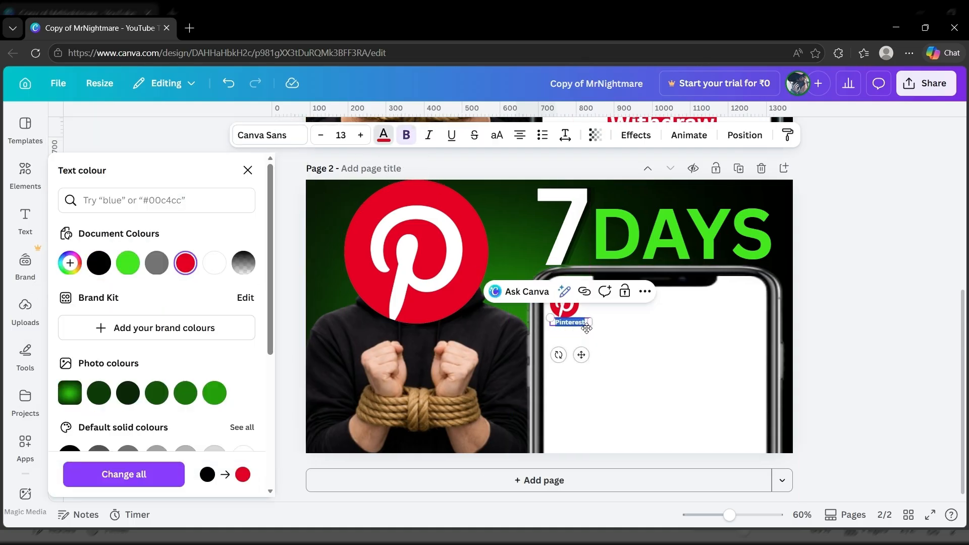
- Enlarge the "Pinterest" text to size 45.5, place it beside the small logo and shrink that logo slightly
{"action": "left_click_drag", "start_coordinate": [587, 329], "coordinate": [682, 378]}
{"action": "left_click", "coordinate": [624, 339]}
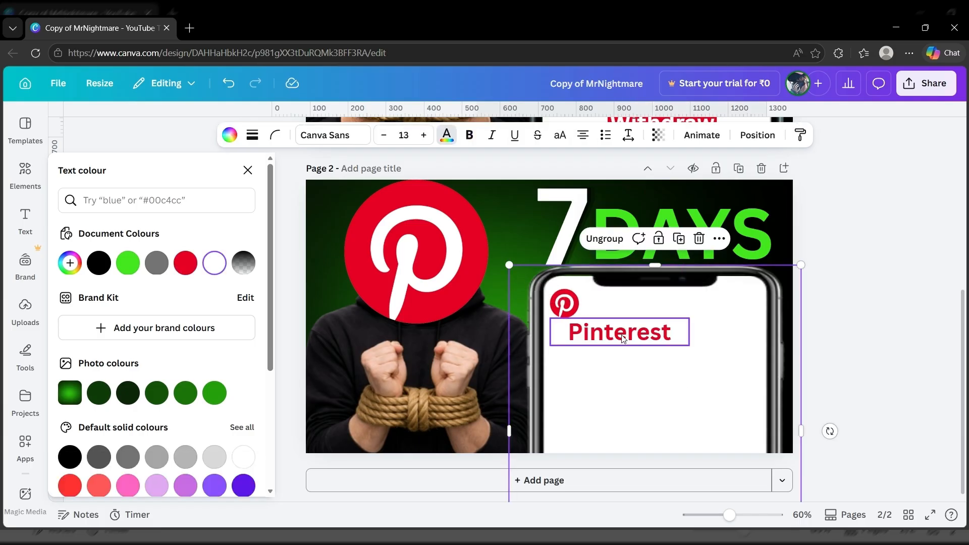
{"action": "left_click_drag", "start_coordinate": [624, 338], "coordinate": [623, 304]}
{"action": "left_click", "coordinate": [609, 327]}
{"action": "left_click", "coordinate": [610, 313]}
{"action": "left_click", "coordinate": [611, 331]}
{"action": "left_click", "coordinate": [582, 304]}
{"action": "left_click", "coordinate": [557, 304]}
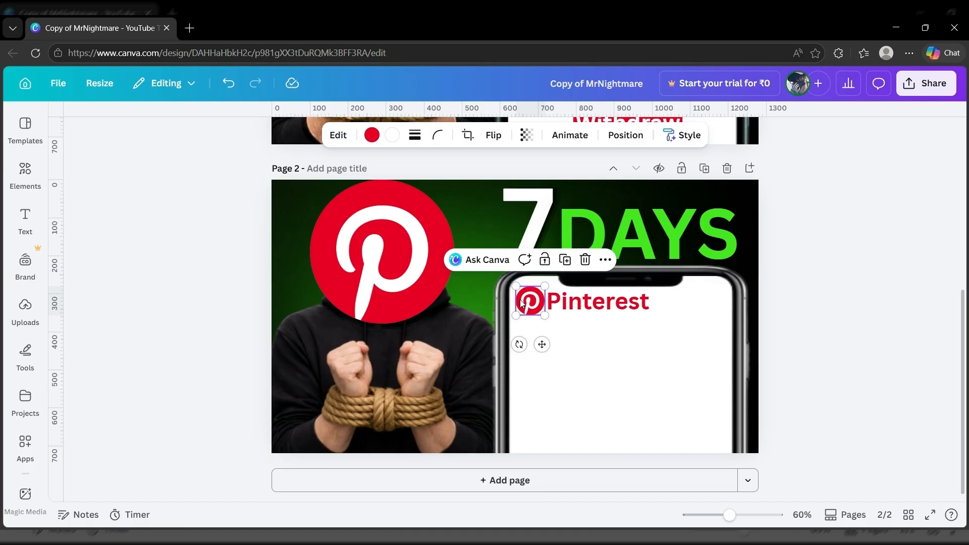
{"action": "left_click_drag", "start_coordinate": [544, 286], "coordinate": [542, 289]}
- Duplicate the "Pinterest" text just below itself and replace the copy's wording with "hub | earn"
{"action": "left_click", "coordinate": [564, 303]}
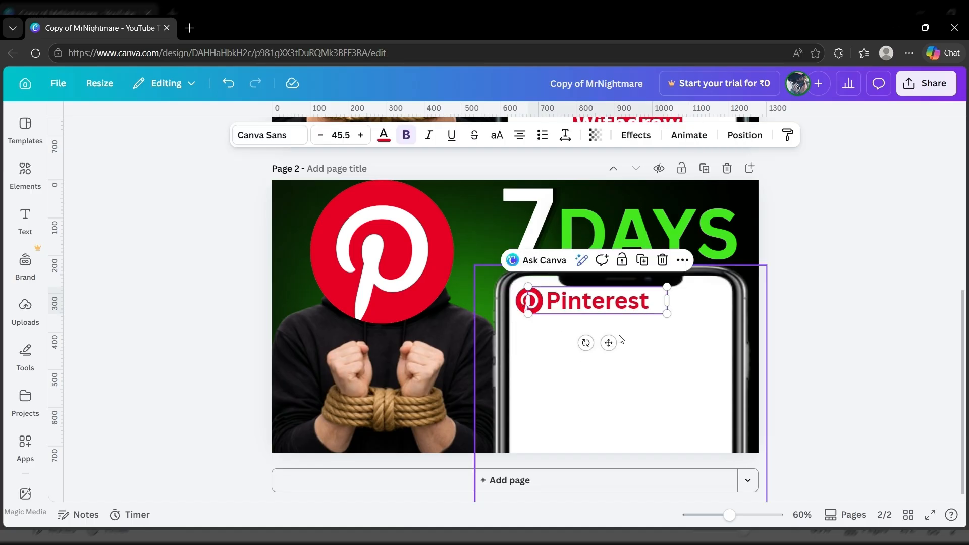
{"action": "left_click_drag", "start_coordinate": [610, 344], "coordinate": [615, 386], "text": "alt"}
{"action": "left_click", "coordinate": [652, 343]}
{"action": "key", "text": "BackSpace"}
{"action": "key", "text": "BackSpace"}
{"action": "key", "text": "BackSpace"}
{"action": "key", "text": "BackSpace"}
{"action": "key", "text": "BackSpace"}
{"action": "key", "text": "BackSpace"}
{"action": "key", "text": "BackSpace"}
{"action": "key", "text": "BackSpace"}
{"action": "key", "text": "BackSpace"}
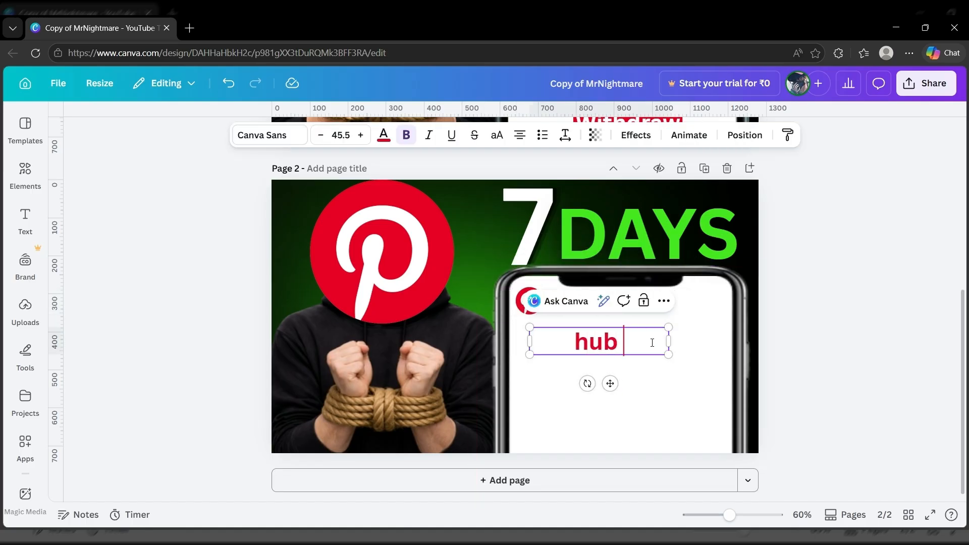
- Colour the "hub | earn" text black and reduce it to size 23.3
{"action": "triple_click", "coordinate": [616, 349]}
{"action": "left_click", "coordinate": [383, 137]}
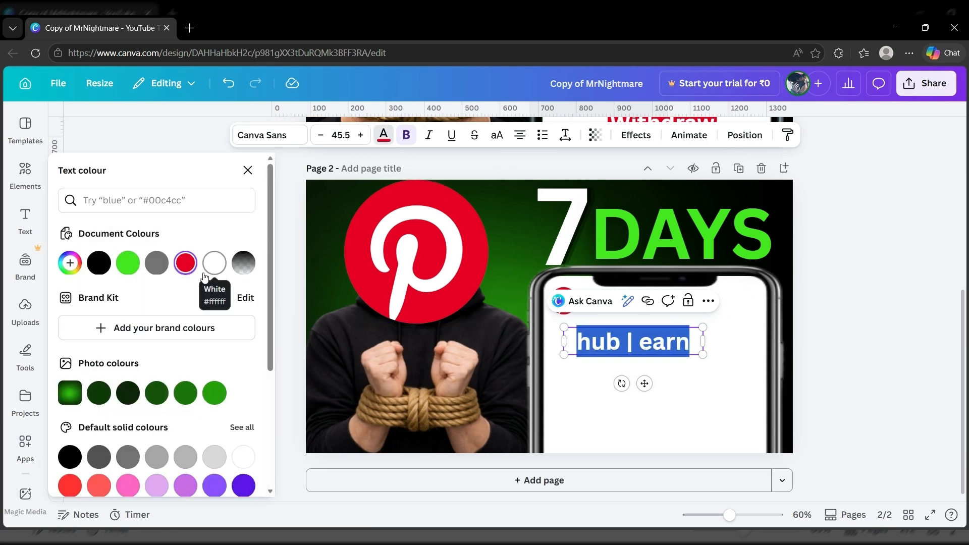
{"action": "left_click", "coordinate": [99, 262]}
{"action": "left_click", "coordinate": [248, 170]}
{"action": "left_click_drag", "start_coordinate": [526, 327], "coordinate": [620, 327]}
- Duplicate "hub | earn" below itself, change the copy to "Total earning" in grey and enlarge it to size 27.8
{"action": "key", "text": "ctrl+d"}
{"action": "left_click_drag", "start_coordinate": [639, 365], "coordinate": [632, 388]}
{"action": "double_click", "coordinate": [651, 351]}
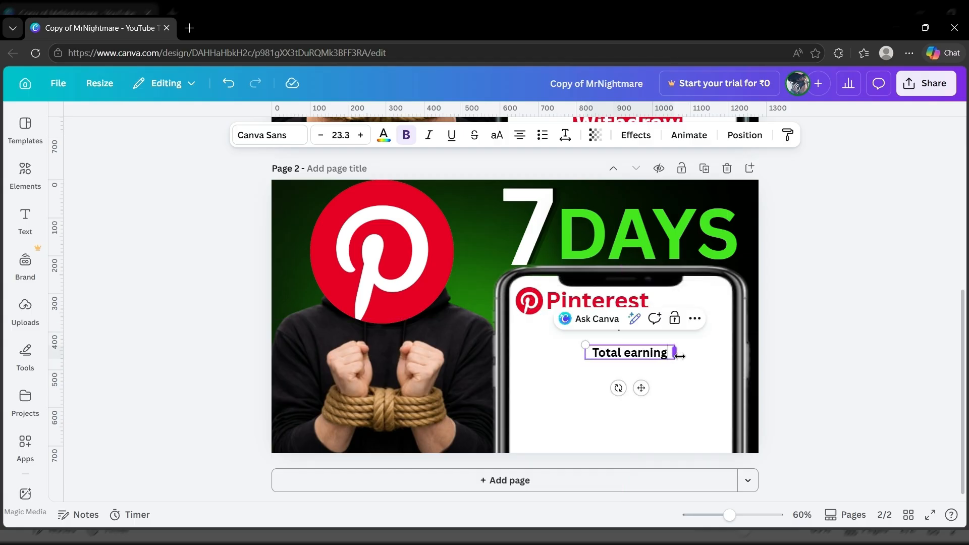
{"action": "left_click", "coordinate": [383, 135]}
{"action": "left_click", "coordinate": [154, 264]}
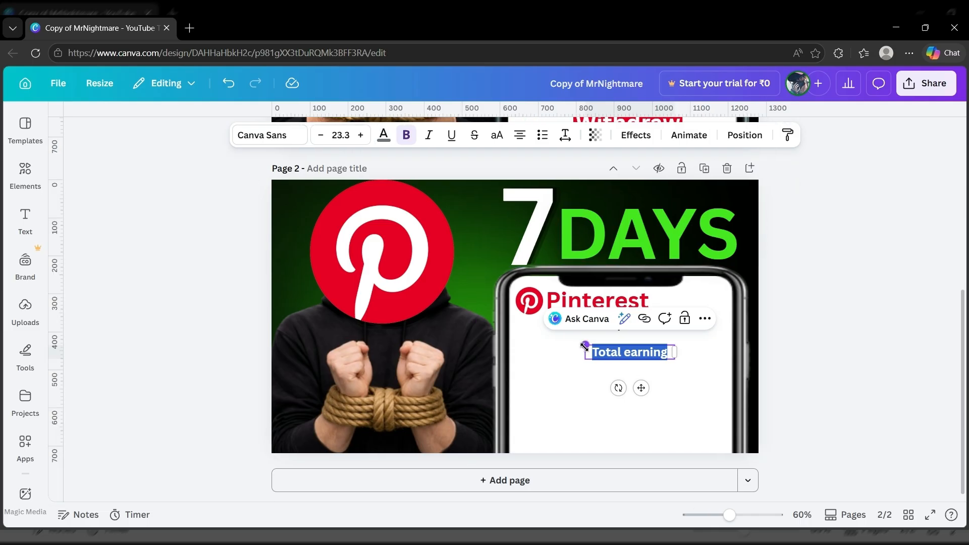
{"action": "left_click", "coordinate": [656, 381]}
- Duplicate "Total earning" further down the phone screen, replace the copy's wording with "$70,405" and colour it black
{"action": "left_click_drag", "start_coordinate": [623, 376], "coordinate": [625, 423]}
{"action": "left_click", "coordinate": [629, 347]}
{"action": "left_click", "coordinate": [644, 378]}
{"action": "left_click", "coordinate": [647, 343]}
{"action": "left_click", "coordinate": [665, 306]}
{"action": "double_click", "coordinate": [659, 384]}
{"action": "key", "text": "BackSpace"}
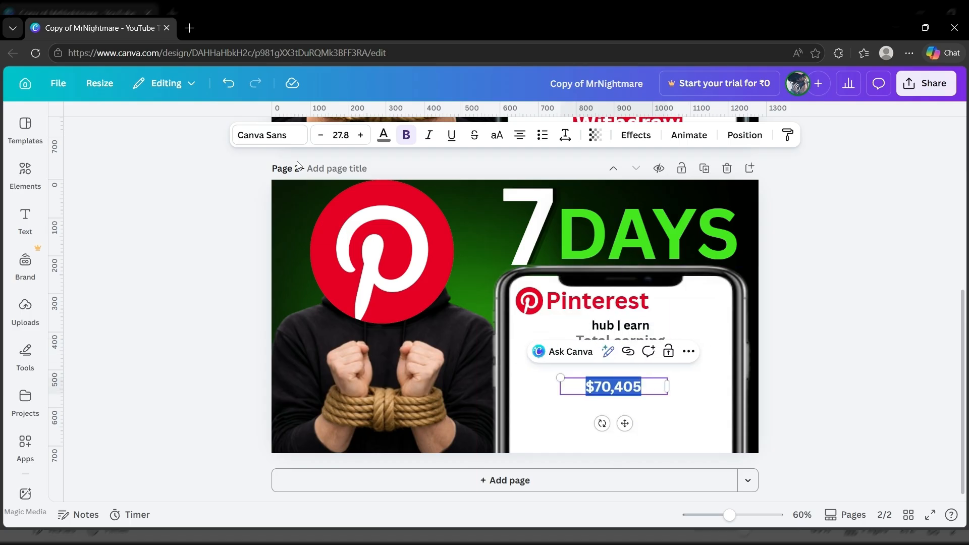
{"action": "left_click", "coordinate": [383, 135]}
{"action": "left_click", "coordinate": [98, 262]}
- Enlarge "$70,405" to size 112 and centre it across the phone screen under "Total earning"
{"action": "left_click_drag", "start_coordinate": [702, 394], "coordinate": [789, 450]}
{"action": "left_click_drag", "start_coordinate": [887, 395], "coordinate": [756, 433]}
{"action": "left_click", "coordinate": [749, 342]}
{"action": "mouse_move", "coordinate": [618, 410]}
{"action": "left_mouse_down"}
{"action": "mouse_move", "coordinate": [645, 400]}
{"action": "mouse_move", "coordinate": [620, 409]}
{"action": "left_mouse_up"}
{"action": "left_click", "coordinate": [681, 396]}
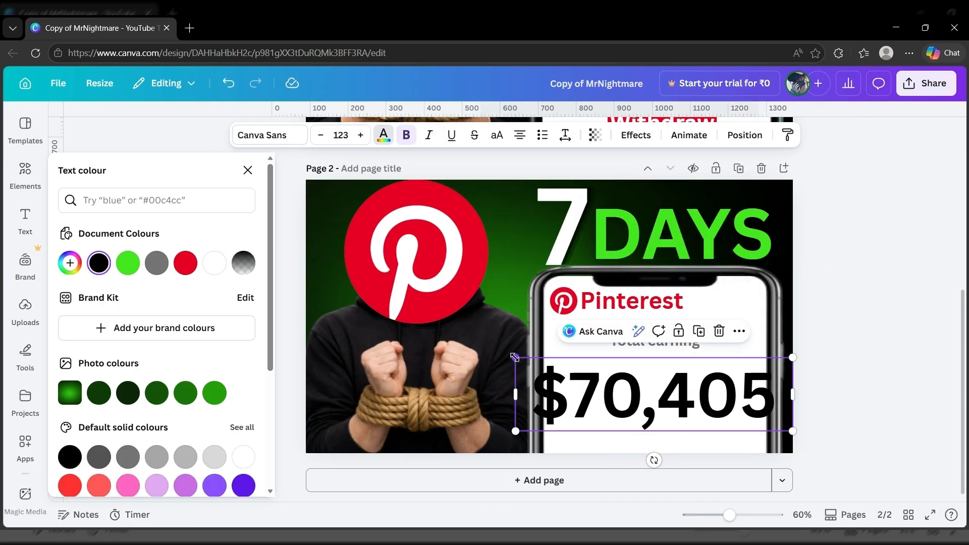
{"action": "left_click_drag", "start_coordinate": [514, 357], "coordinate": [539, 365]}
- Duplicate the red "Pinterest" text below the amount and replace the copy's wording with "Withdraw"
{"action": "left_click_drag", "start_coordinate": [669, 386], "coordinate": [650, 460]}
{"action": "left_click", "coordinate": [675, 426]}
{"action": "left_click", "coordinate": [644, 302]}
{"action": "left_click", "coordinate": [680, 267]}
{"action": "double_click", "coordinate": [688, 420]}
{"action": "key", "text": "BackSpace"}
{"action": "type", "text": "w"}
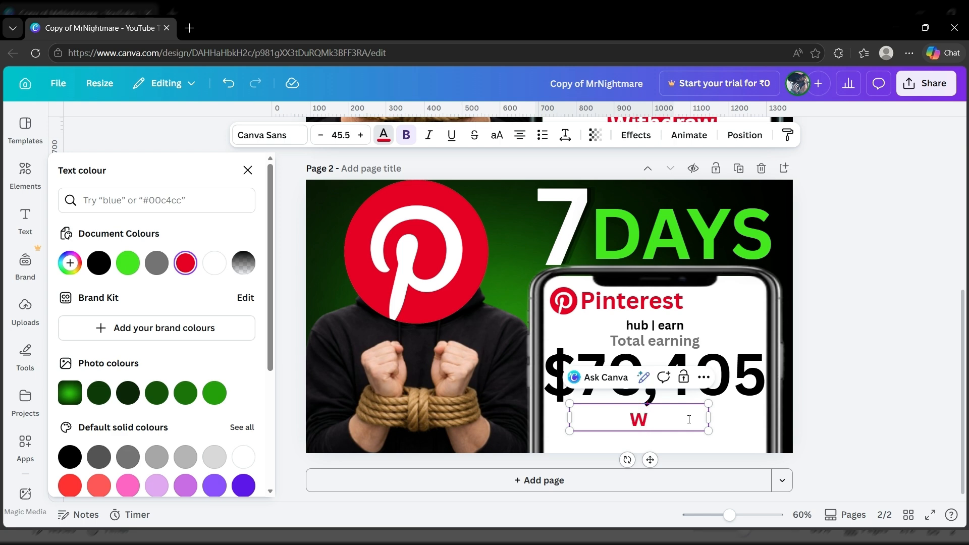
{"action": "type", "text": "ithdraw"}
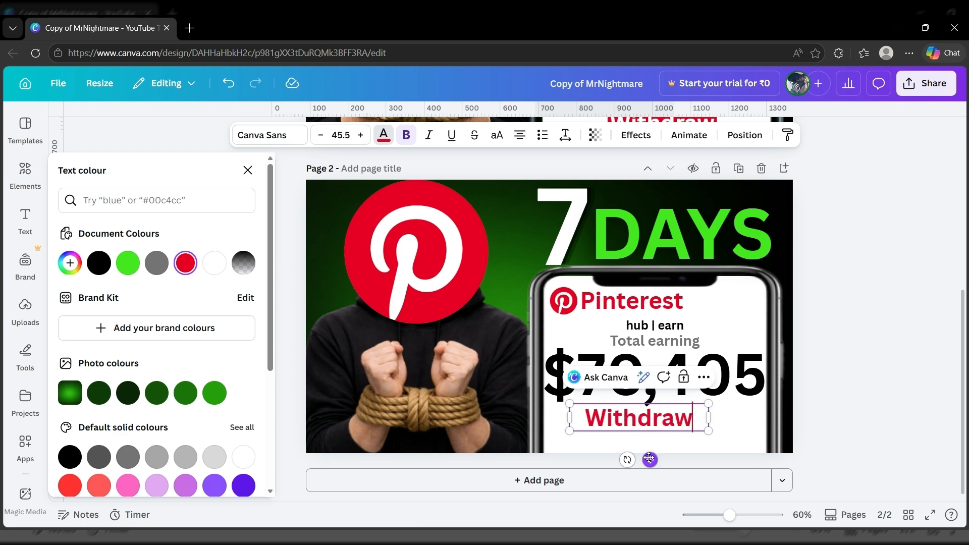
- Centre the "Withdraw" text beneath the amount and colour it white
{"action": "left_click_drag", "start_coordinate": [650, 458], "coordinate": [664, 460]}
{"action": "double_click", "coordinate": [666, 417]}
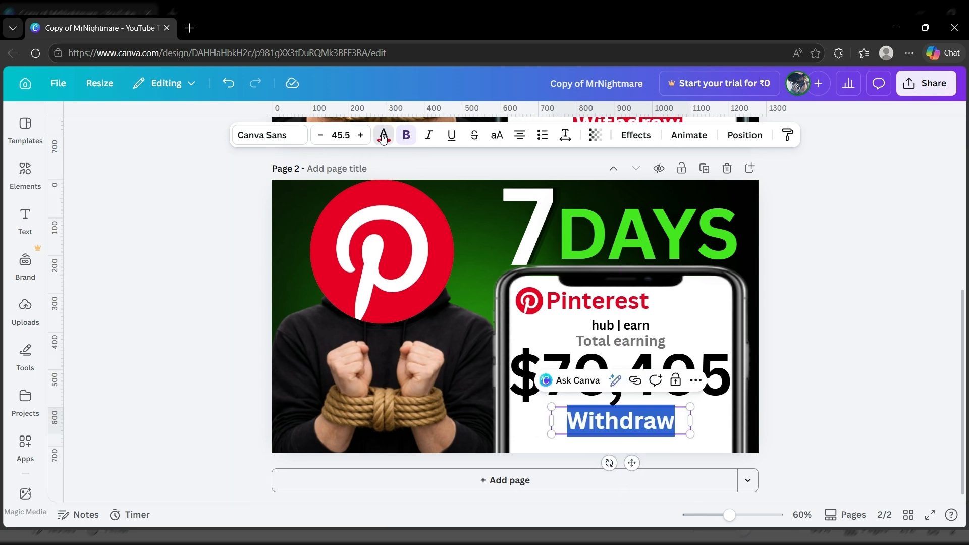
{"action": "left_click", "coordinate": [384, 135]}
{"action": "left_click", "coordinate": [214, 263]}
- Apply a red Background effect to "Withdraw" with roundness 56 and spread 20
{"action": "left_click", "coordinate": [631, 147]}
{"action": "left_click", "coordinate": [157, 318]}
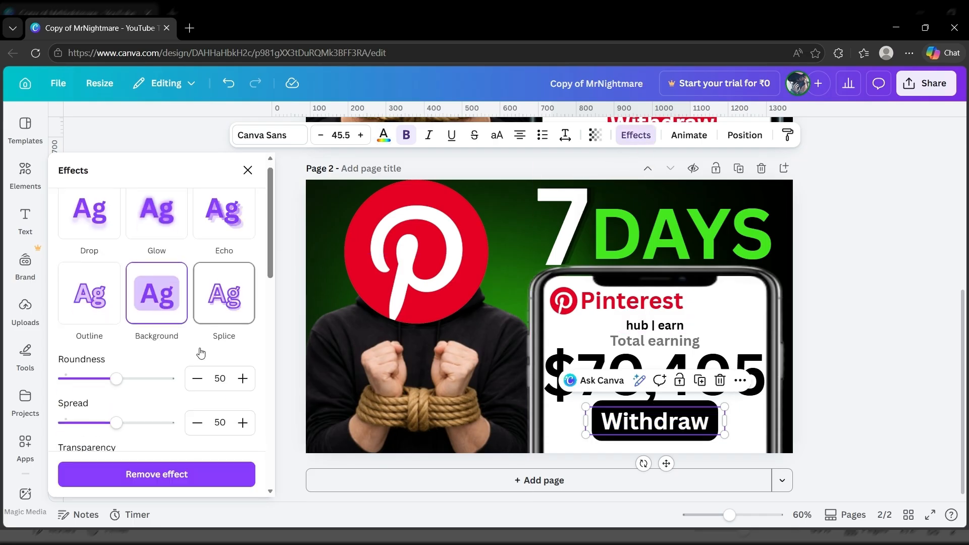
{"action": "left_click_drag", "start_coordinate": [129, 353], "coordinate": [124, 354]}
{"action": "scroll", "coordinate": [124, 358], "scroll_direction": "down", "scroll_amount": 1}
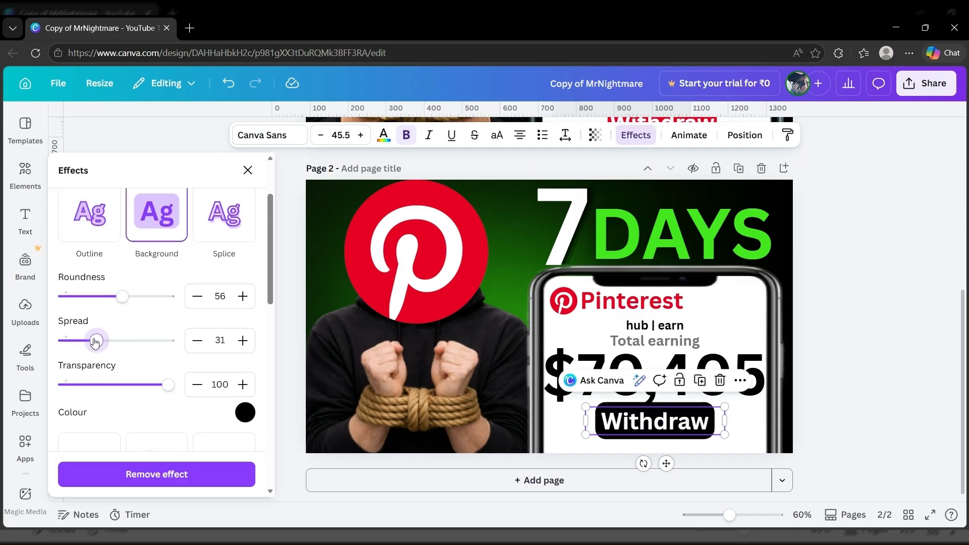
{"action": "left_click", "coordinate": [245, 413]}
{"action": "left_click", "coordinate": [173, 255]}
- Apply a black Echo effect to the "Pinterest" text with offset 13 and direction about -47
{"action": "left_click", "coordinate": [631, 301]}
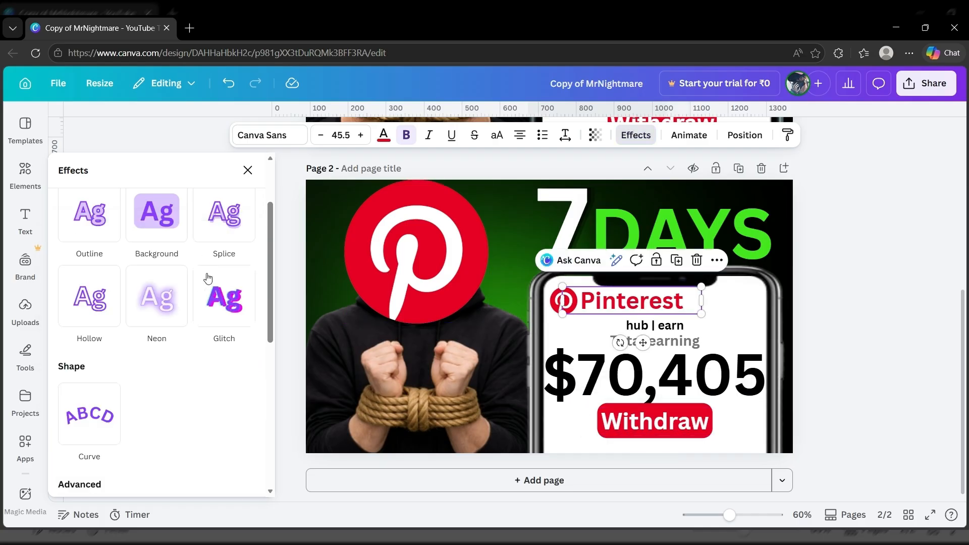
{"action": "left_click", "coordinate": [638, 424]}
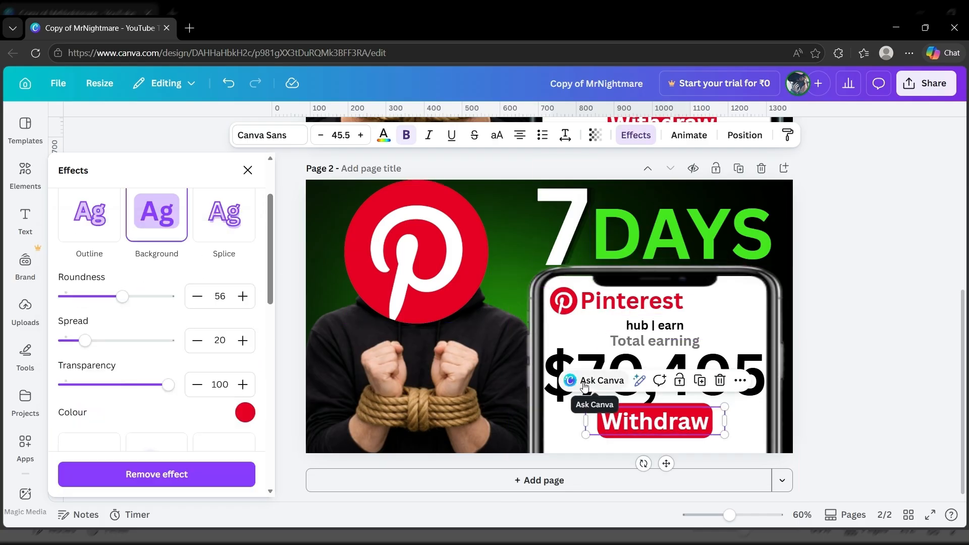
{"action": "left_click", "coordinate": [631, 301]}
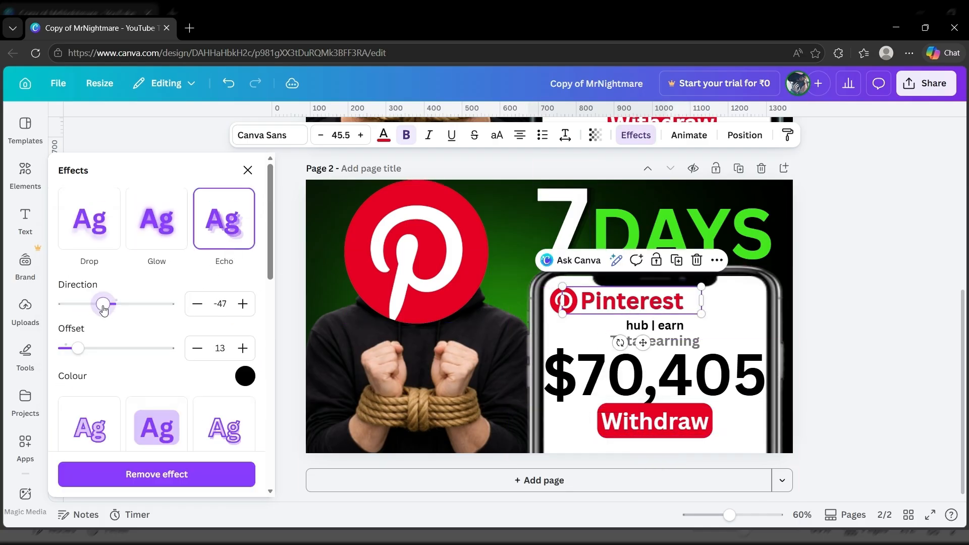
- Apply Glow to "hub | earn" at intensity 100 and to "Total earning", and a black Echo to "$70,405" with direction -59 and offset 13
{"action": "left_click", "coordinate": [635, 327]}
{"action": "left_click", "coordinate": [155, 232]}
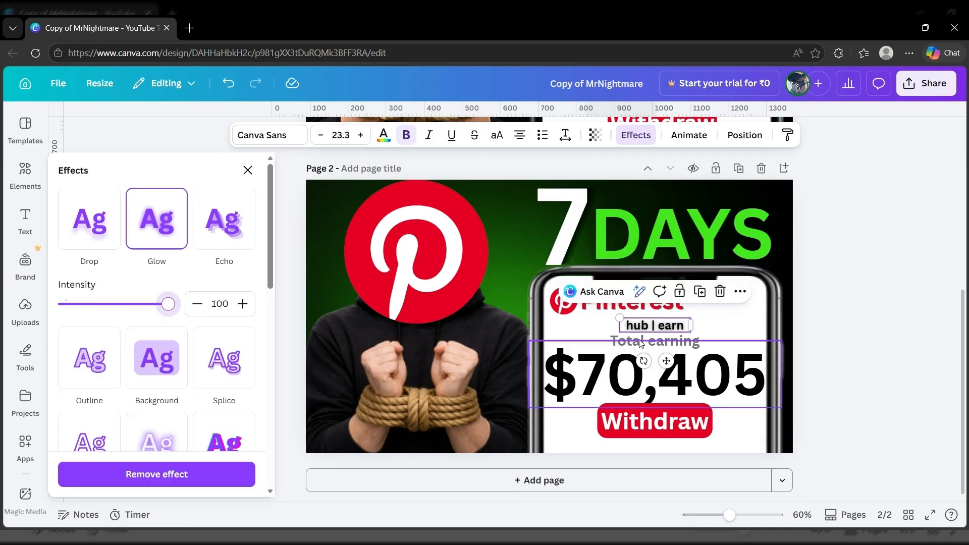
{"action": "left_click", "coordinate": [610, 339]}
{"action": "left_click", "coordinate": [601, 371]}
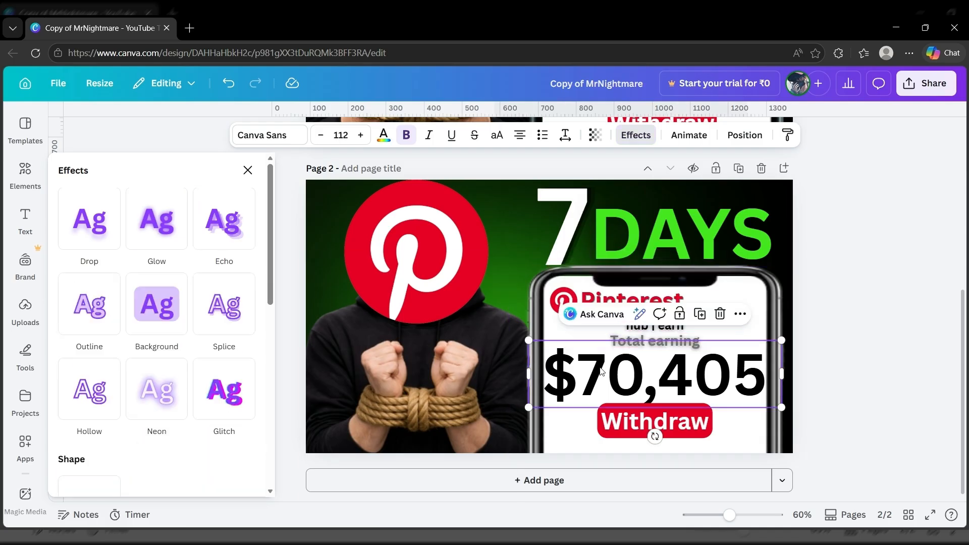
{"action": "left_click", "coordinate": [219, 239]}
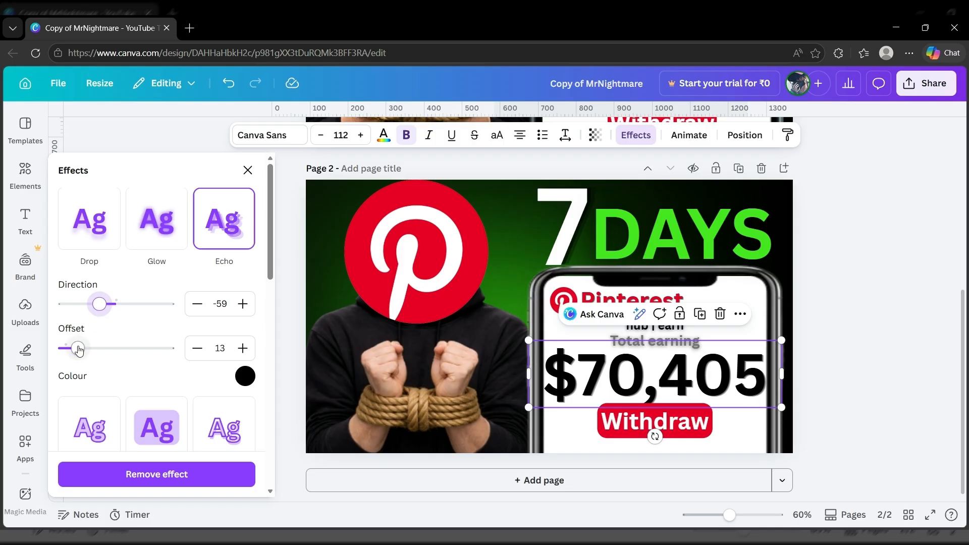
- Set the tied-hands figure image's brightness to 32 and its contrast to -30
{"action": "left_click", "coordinate": [424, 386]}
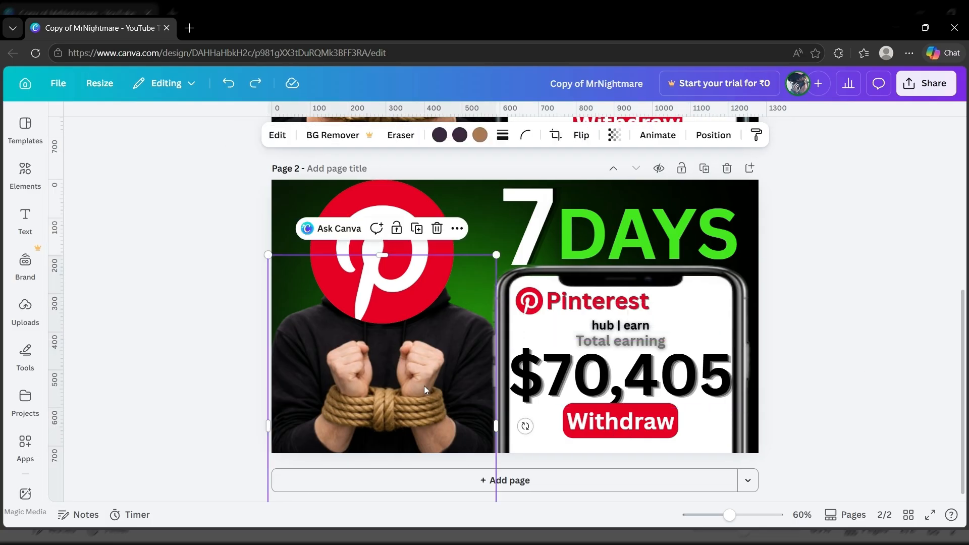
{"action": "left_click", "coordinate": [277, 135]}
{"action": "left_click", "coordinate": [80, 306]}
{"action": "scroll", "coordinate": [137, 328], "scroll_direction": "down", "scroll_amount": 3}
{"action": "left_click_drag", "start_coordinate": [139, 330], "coordinate": [162, 333]}
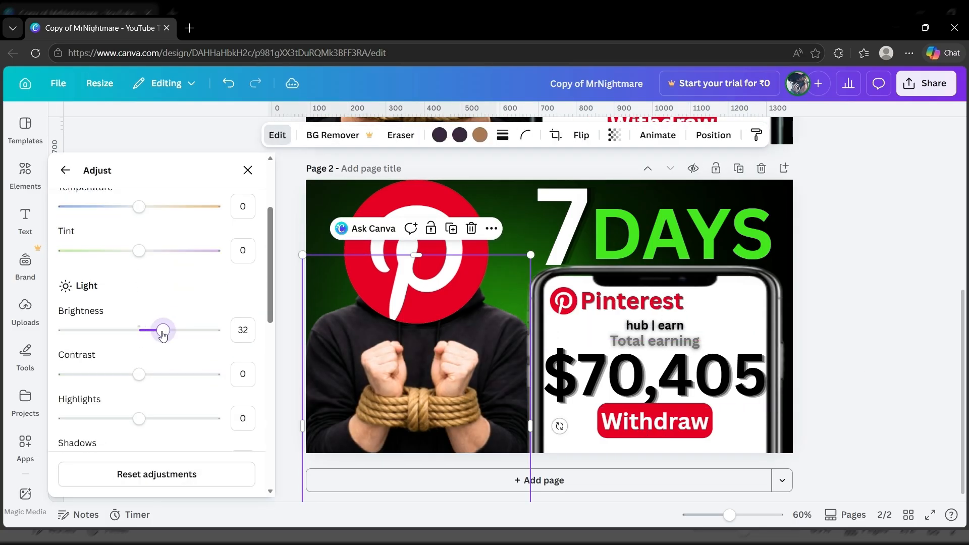
{"action": "left_click_drag", "start_coordinate": [138, 374], "coordinate": [117, 374]}
- Lower the figure image's highlights to -32, shadows to -42 and whites to -37
{"action": "scroll", "coordinate": [137, 319], "scroll_direction": "down", "scroll_amount": 2}
{"action": "left_click_drag", "start_coordinate": [148, 321], "coordinate": [116, 320]}
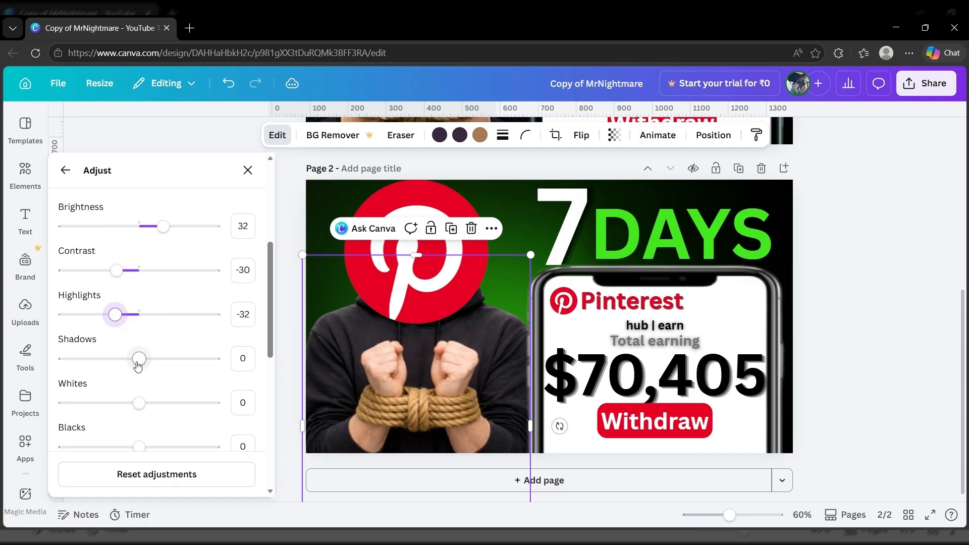
{"action": "left_click_drag", "start_coordinate": [168, 369], "coordinate": [114, 370]}
{"action": "left_click_drag", "start_coordinate": [142, 404], "coordinate": [111, 403]}
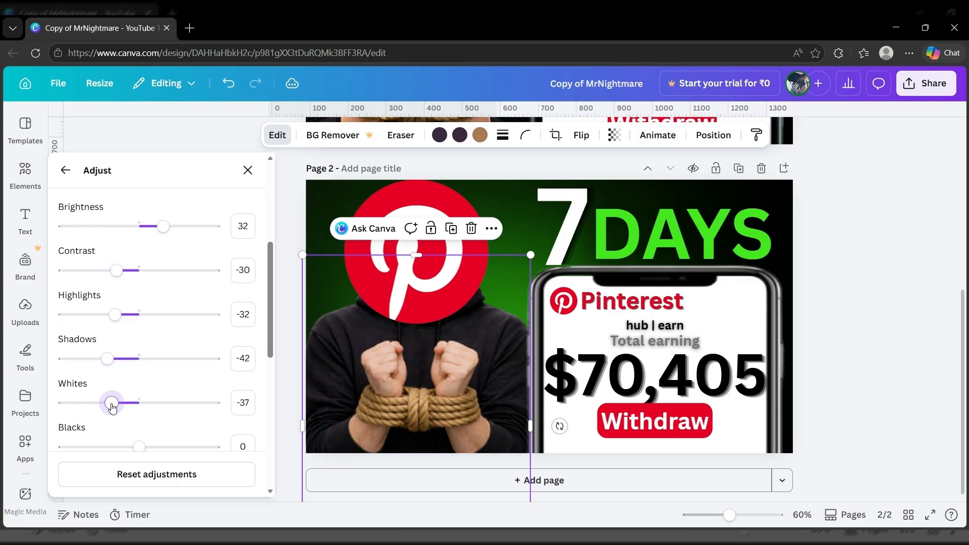
- Set the figure image's vibrance to 13, saturation to 15, sharpness to 100 and clarity to about 28
{"action": "scroll", "coordinate": [111, 403], "scroll_direction": "down", "scroll_amount": 2}
{"action": "mouse_move", "coordinate": [139, 342]}
{"action": "left_mouse_down"}
{"action": "mouse_move", "coordinate": [152, 341]}
{"action": "mouse_move", "coordinate": [131, 343]}
{"action": "left_mouse_up"}
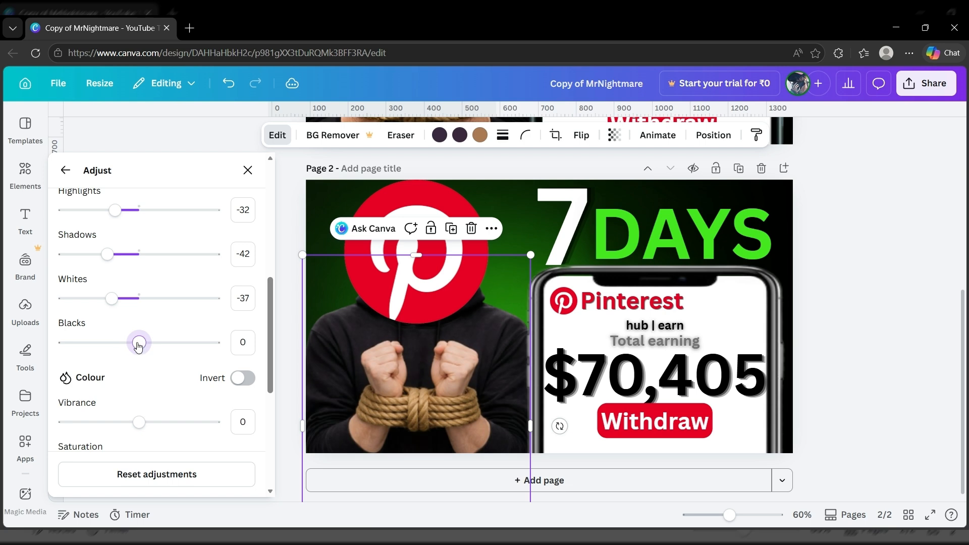
{"action": "scroll", "coordinate": [139, 344], "scroll_direction": "down", "scroll_amount": 2}
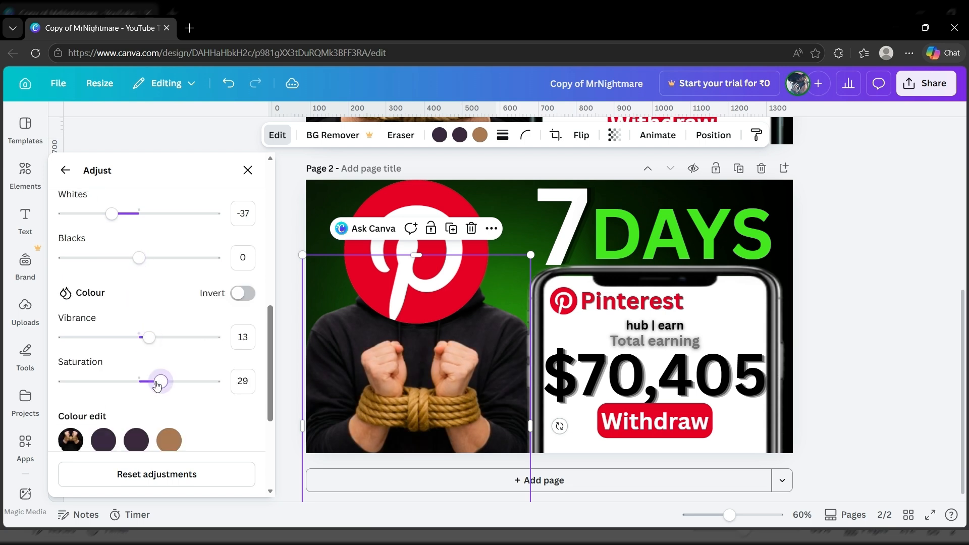
{"action": "left_click_drag", "start_coordinate": [145, 386], "coordinate": [150, 385]}
{"action": "scroll", "coordinate": [148, 384], "scroll_direction": "down", "scroll_amount": 4}
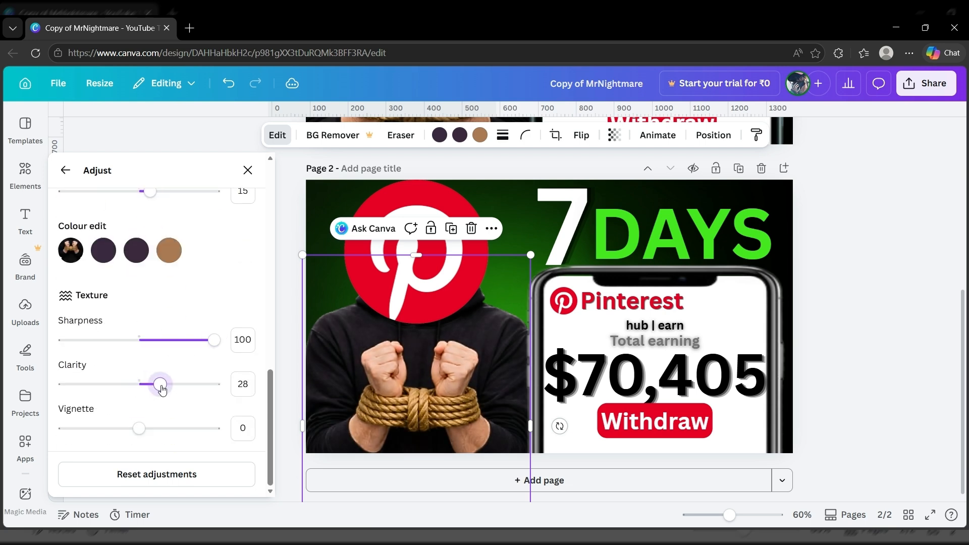
- Deselect the figure image and preview the thumbnail in full screen
{"action": "left_click", "coordinate": [844, 348]}
{"action": "left_click", "coordinate": [930, 514]}
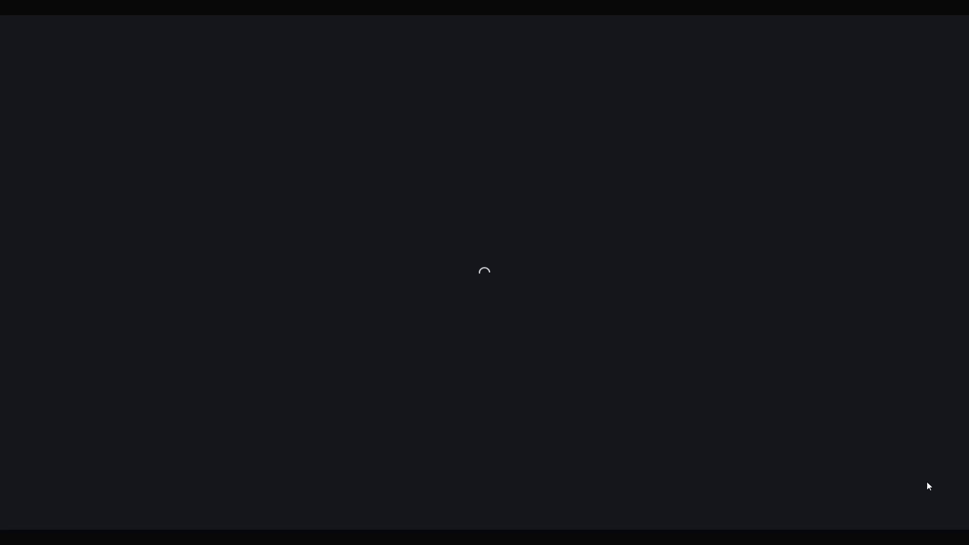